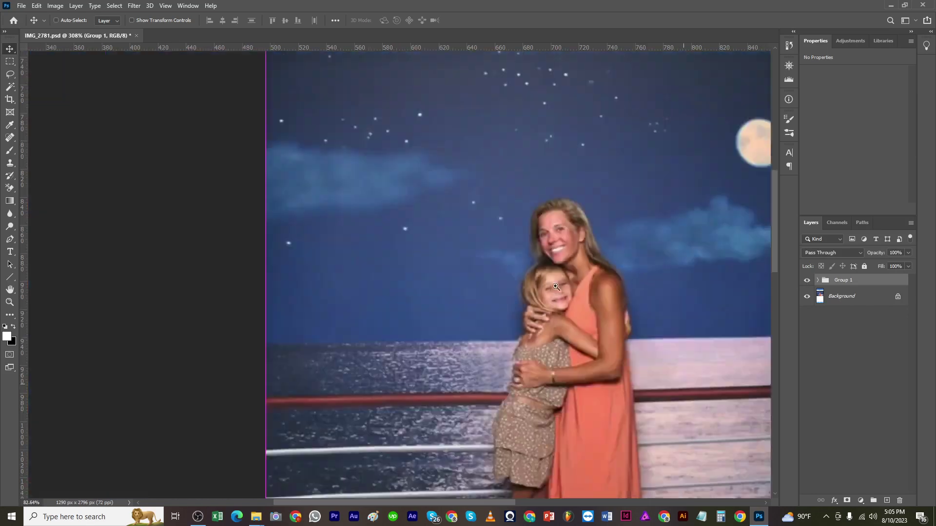
key(ctrl+0)
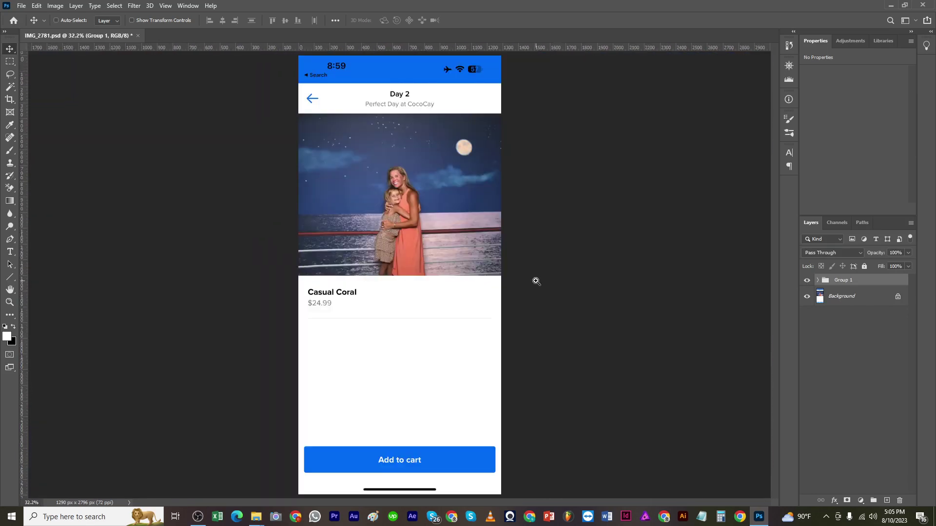
key(s)
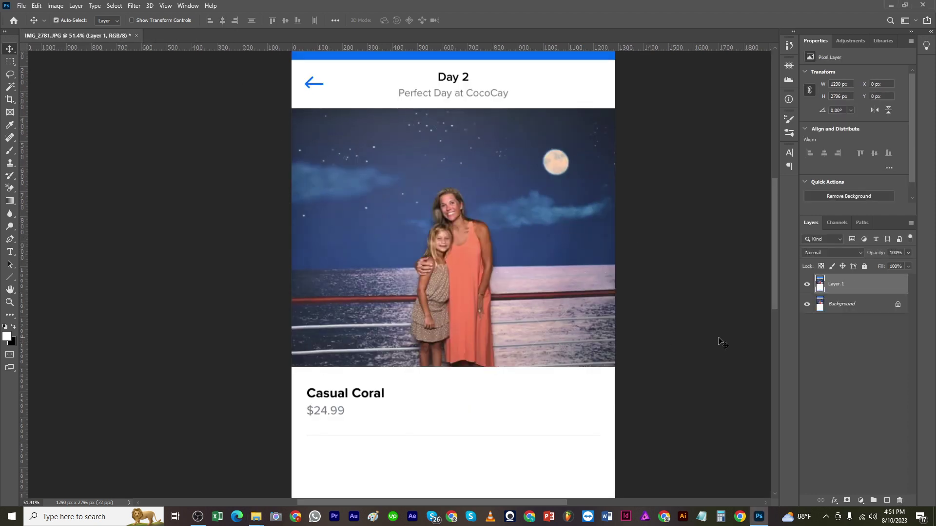
- Toggle Layer 1's visibility to compare its clean backdrop with the watermarked background photo
click(807, 285)
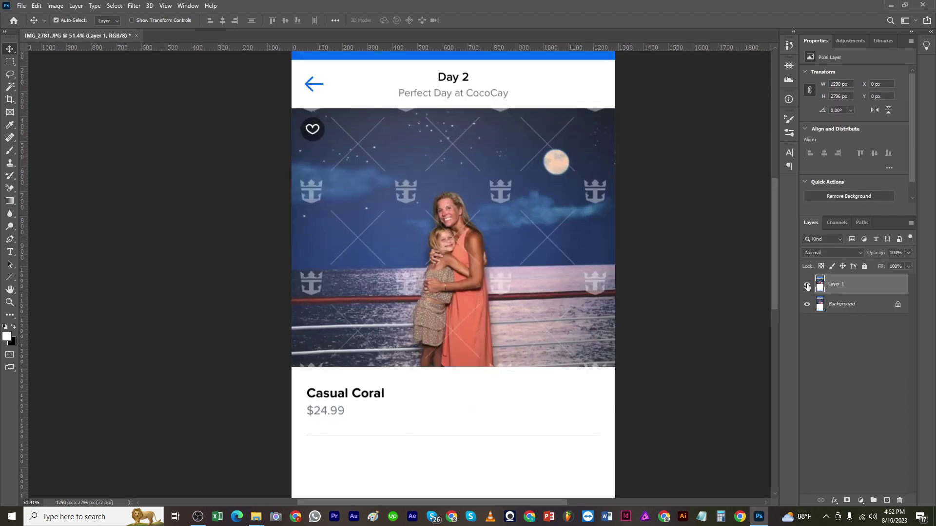
click(807, 284)
click(807, 284)
click(807, 284)
click(807, 285)
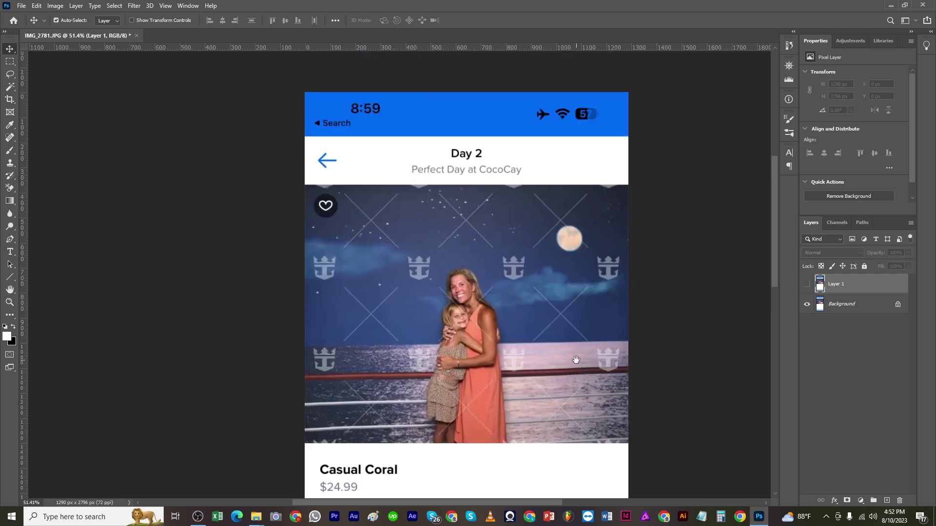
click(806, 285)
- Add a layer mask to Layer 1 and paint black with a 90 px Hard Round brush to reveal the hugging woman and girl beneath
click(847, 501)
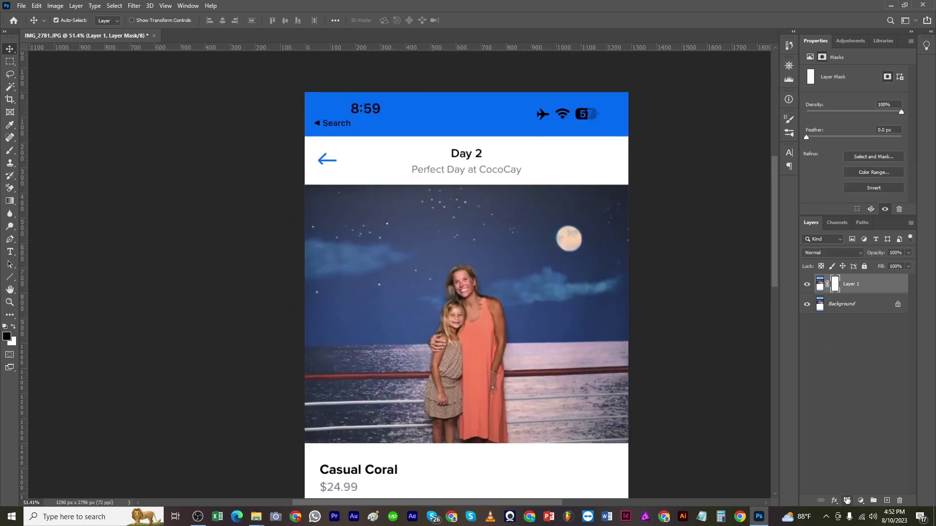
key(b)
right_click(479, 375)
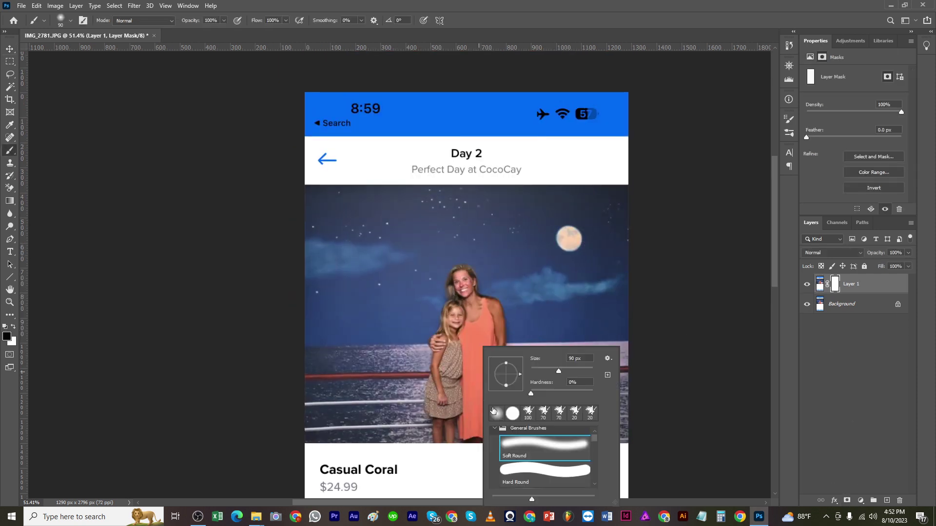
double_click(512, 413)
mouse_move(459, 277)
mouse_down()
mouse_move(451, 297)
mouse_move(471, 277)
mouse_move(485, 310)
mouse_move(462, 295)
mouse_move(445, 343)
mouse_up()
drag(449, 337, 448, 268)
scroll(448, 267, up, 2)
mouse_move(510, 225)
mouse_down()
mouse_move(524, 261)
mouse_move(500, 295)
mouse_move(487, 278)
mouse_move(451, 298)
mouse_move(430, 283)
mouse_move(425, 311)
mouse_move(426, 292)
mouse_move(418, 372)
mouse_move(426, 368)
mouse_move(450, 404)
mouse_move(468, 392)
mouse_move(469, 302)
mouse_move(492, 330)
mouse_up()
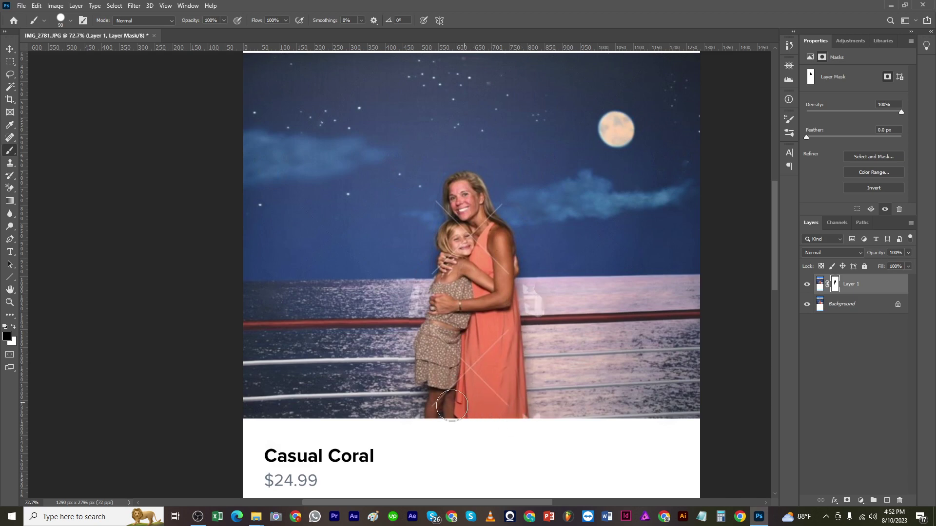
- Paint white on the mask with a smaller Soft Round brush to restore the clean backdrop along the coral dress's outer edge
click(807, 285)
click(805, 286)
key(x)
right_click(589, 344)
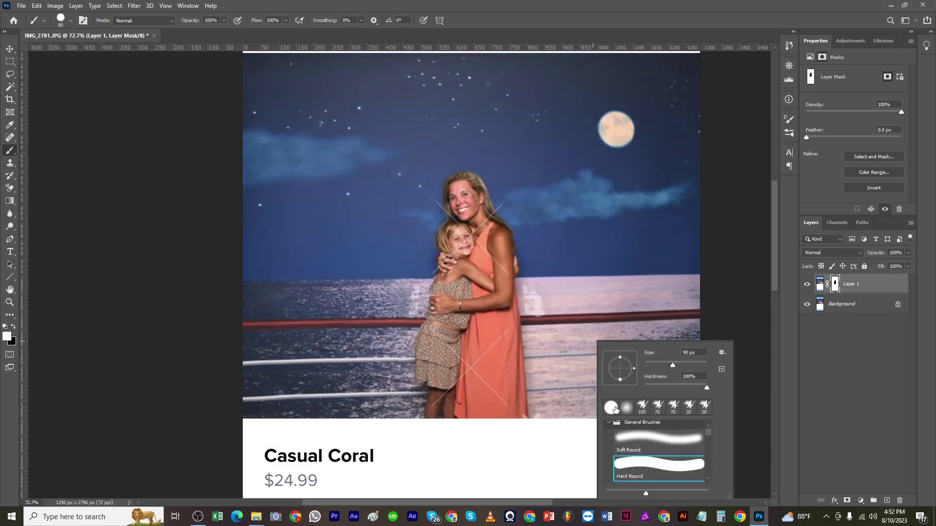
double_click(650, 441)
scroll(553, 289, up, 4)
key([)
key([)
key([)
mouse_move(532, 294)
mouse_down()
mouse_move(522, 294)
mouse_move(536, 326)
mouse_move(516, 324)
mouse_up()
drag(538, 340, 532, 166)
key([)
drag(498, 327, 501, 344)
- Refine Layer 1's mask along the girl's outer side near her waist with the soft brush
key(x)
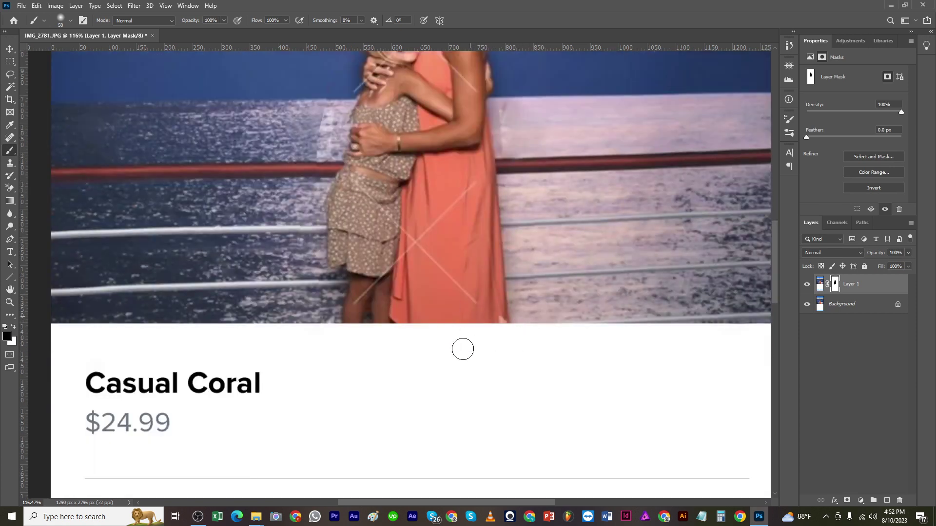
scroll(401, 346, down, 3)
scroll(325, 181, up, 4)
drag(344, 142, 334, 175)
key(x)
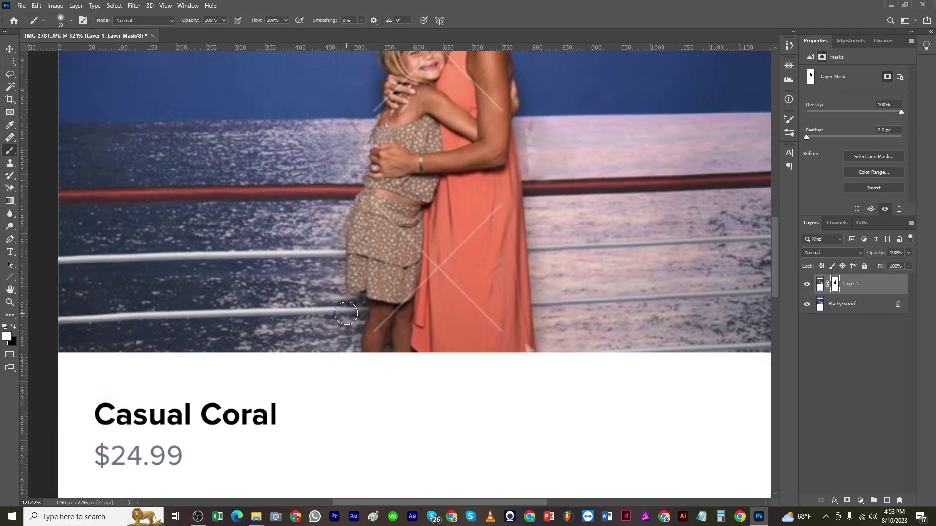
- Refine the mask beside the woman's hair and arm with black and white strokes, and compare the result with Layer 1 hidden
key(x)
scroll(364, 336, up, 5)
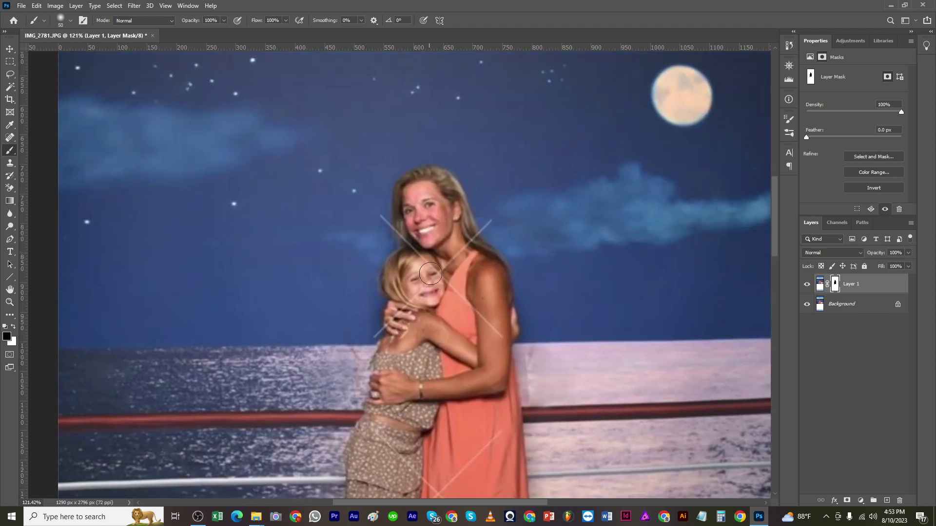
click(497, 219)
drag(552, 362, 558, 379)
key(x)
mouse_move(558, 386)
mouse_down()
mouse_move(526, 267)
mouse_move(520, 274)
mouse_up()
scroll(555, 386, down, 5)
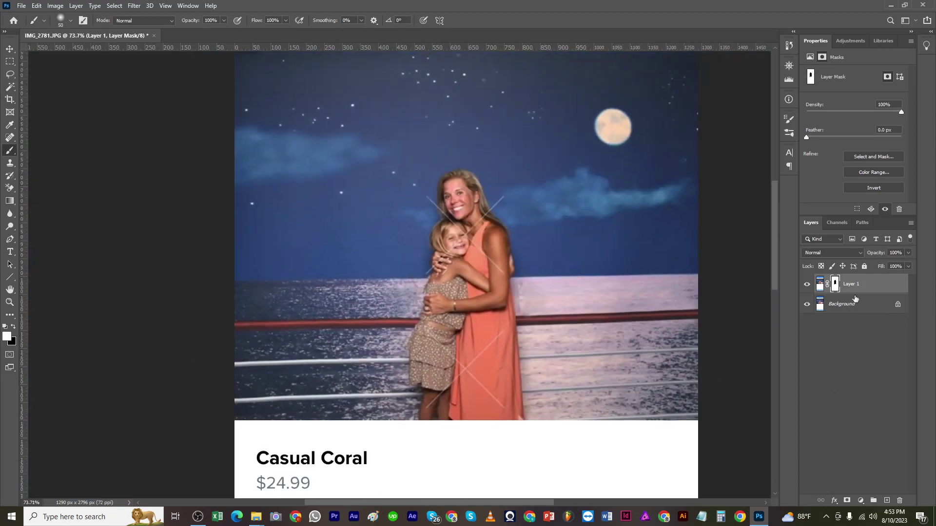
click(808, 284)
click(807, 284)
- Duplicate the Background layer and save the document as IMG_2781.psd
key(ctrl+0)
key(v)
click(851, 306)
key(ctrl+j)
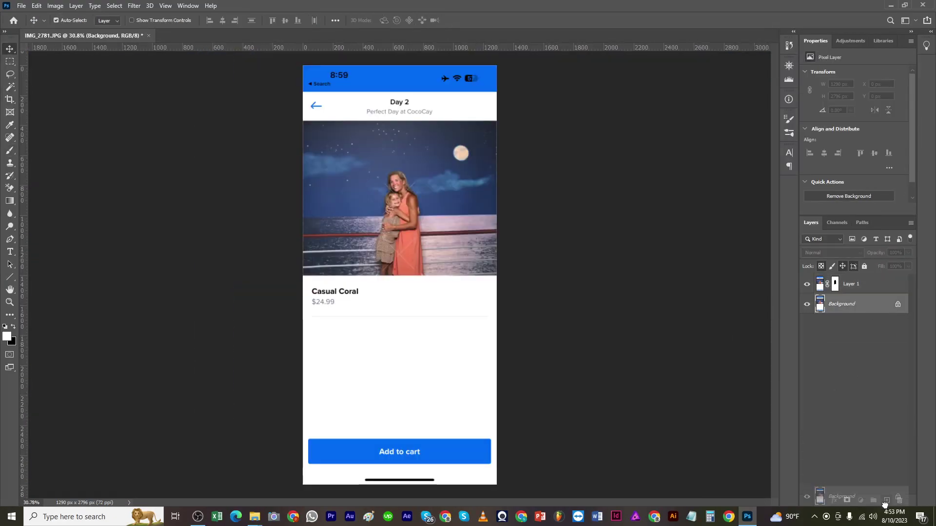
key(ctrl+shift+s)
click(281, 367)
- Create a new layer above Layer 1 and clone clean water over the mask seams beside the girl at 83% opacity
scroll(435, 412, up, 5)
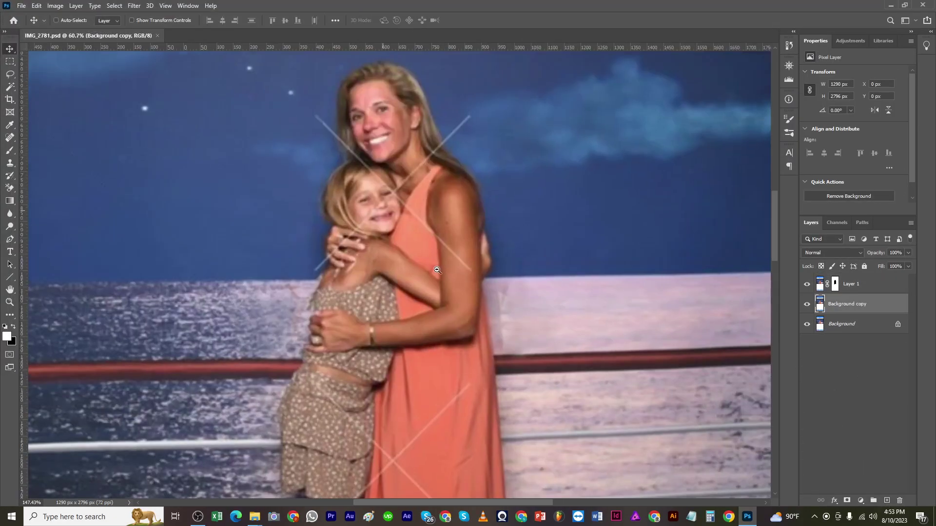
key(s)
scroll(436, 412, up, 2)
key(])
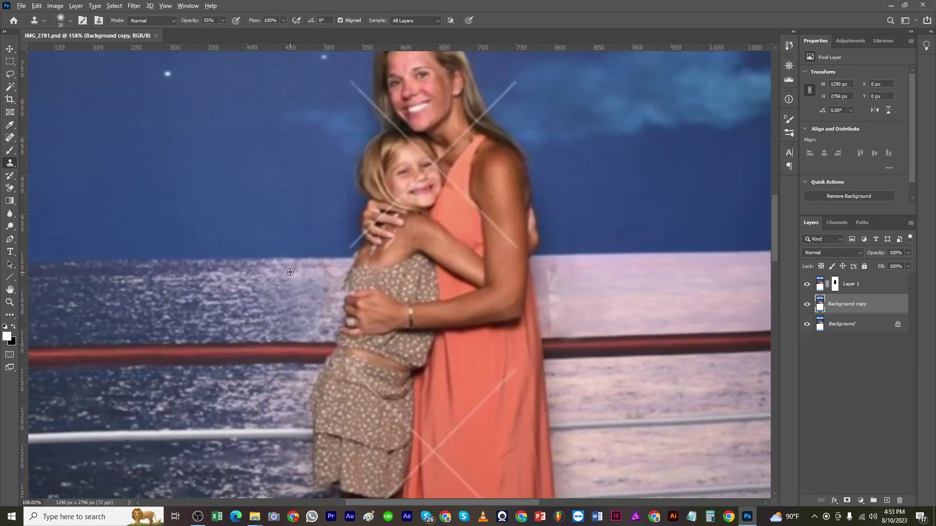
click(858, 285)
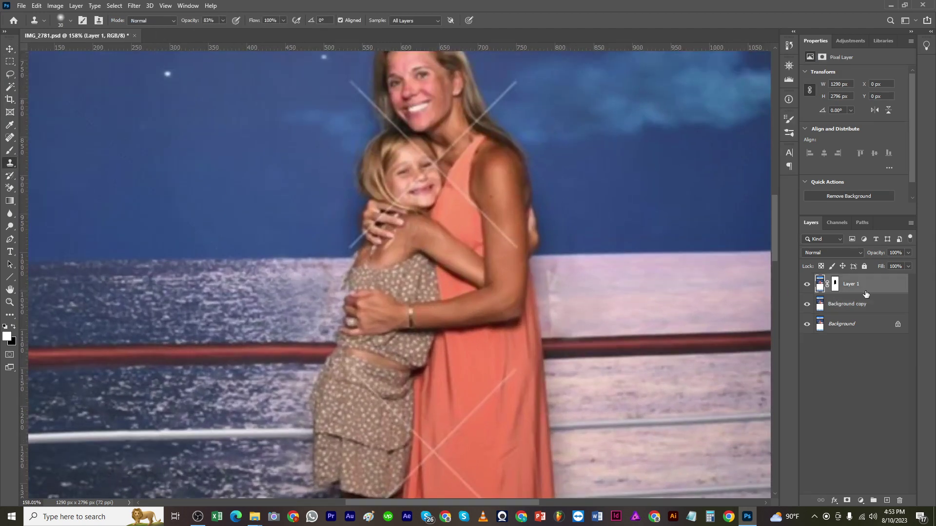
click(887, 501)
mouse_move(332, 269)
mouse_down()
mouse_move(292, 316)
mouse_move(315, 332)
mouse_up()
drag(263, 401, 370, 201)
alt+click(401, 316)
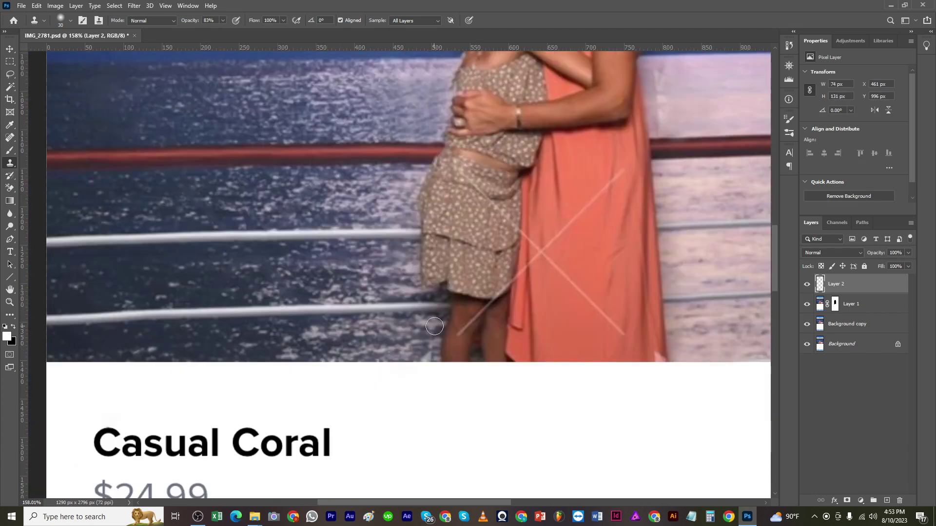
click(435, 327)
drag(428, 359, 424, 360)
- Clone dress fabric over the pale watermark remnant at the dress's lower corner within a rectangular selection, and deselect
mouse_move(599, 339)
mouse_down()
mouse_move(280, 337)
mouse_move(398, 360)
mouse_up()
key(m)
drag(316, 373, 352, 392)
key(Up)
key(s)
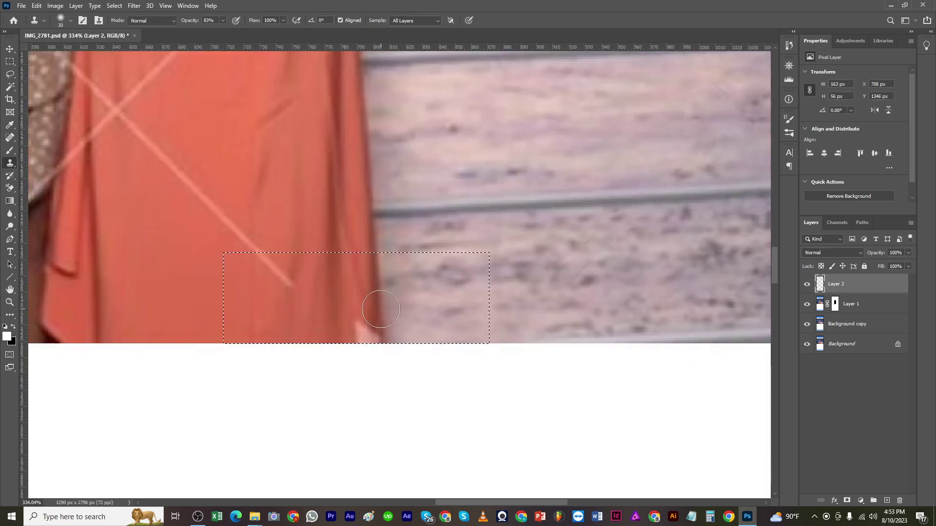
alt+click(358, 290)
drag(363, 323, 367, 342)
key(ctrl+d)
scroll(403, 359, down, 4)
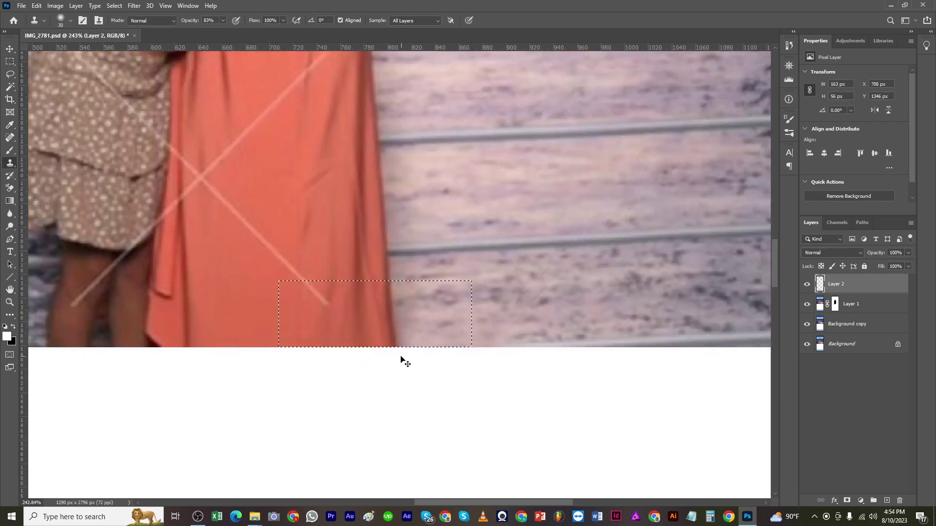
- Clone the pale water texture over the mask seam along the coral dress's outer edge
alt+click(414, 250)
drag(363, 259, 352, 196)
alt+click(385, 220)
alt+click(376, 202)
scroll(384, 226, down, 2)
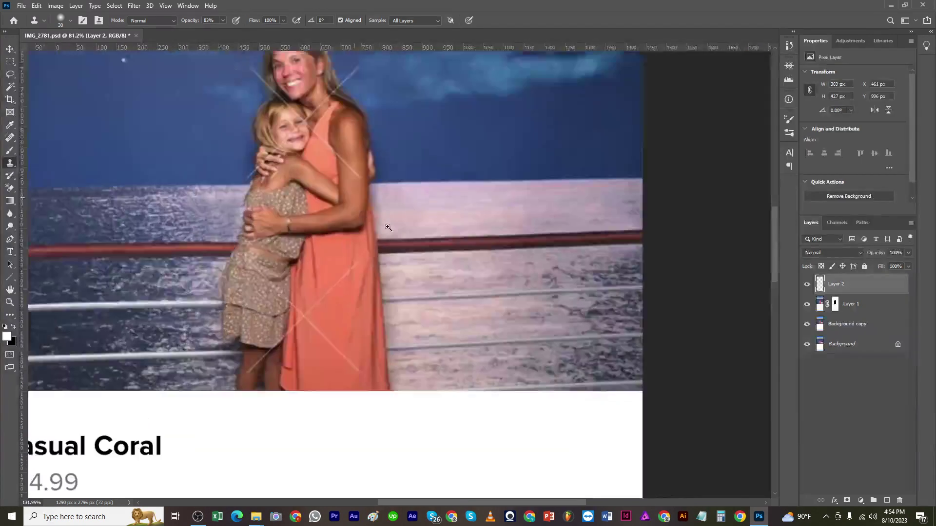
scroll(426, 226, up, 5)
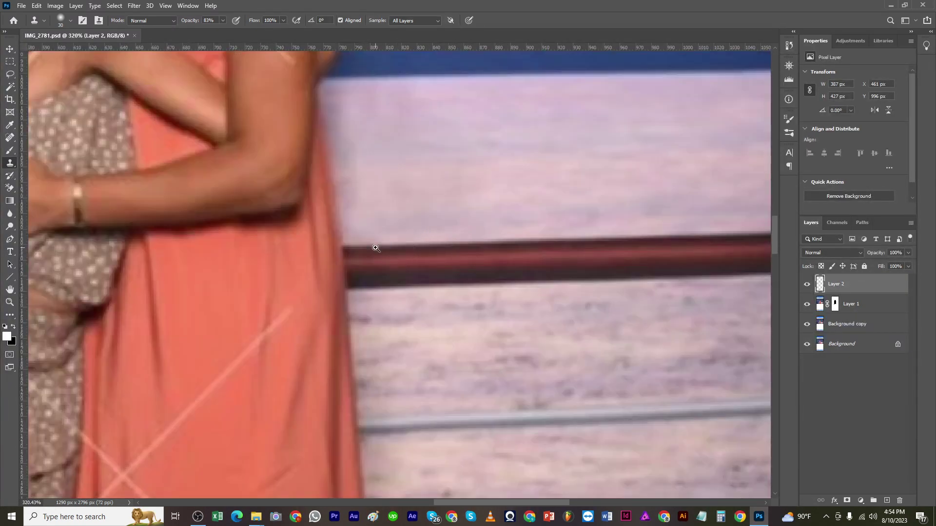
scroll(375, 247, down, 5)
mouse_move(402, 214)
mouse_down()
mouse_move(388, 190)
mouse_move(396, 174)
mouse_move(378, 170)
mouse_up()
alt+click(396, 174)
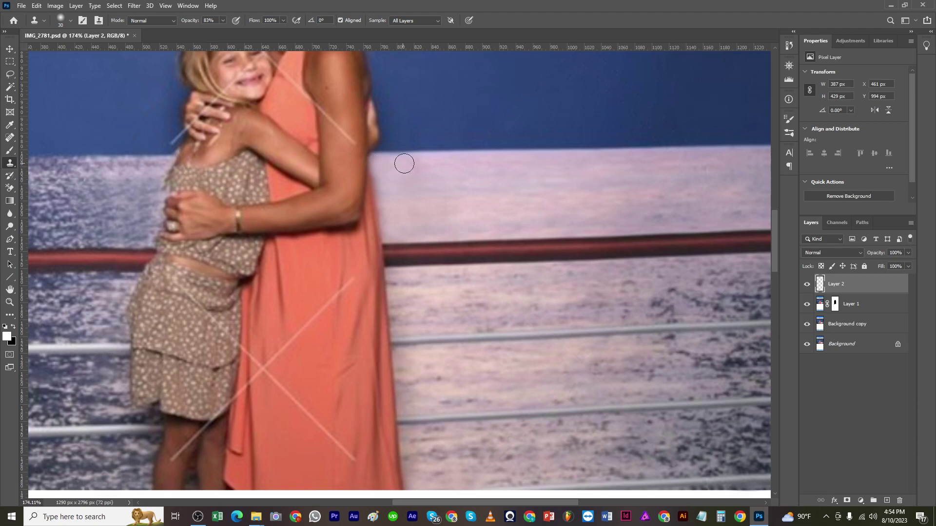
key(ctrl+z)
key(ctrl+z)
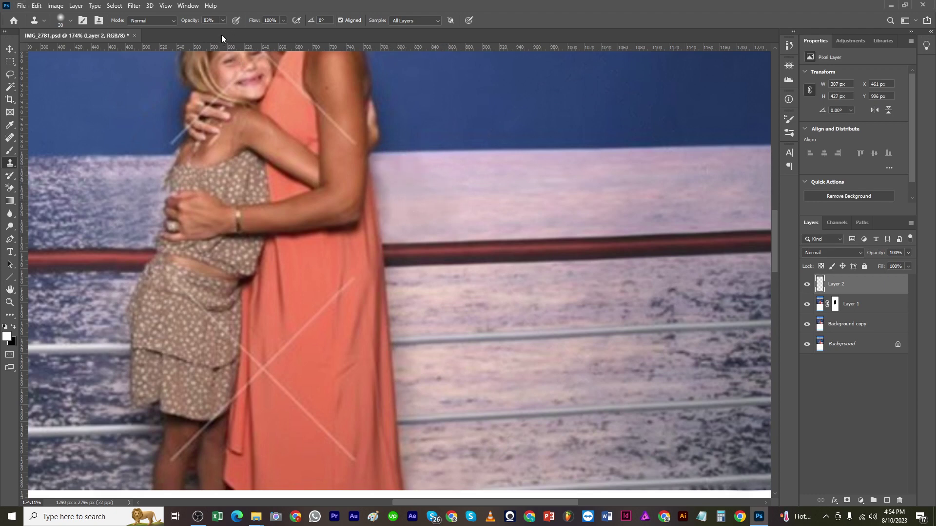
- Clone pale water over the seam beside the woman's elbow, below the horizon line
alt+click(413, 187)
mouse_move(389, 189)
mouse_down()
mouse_move(373, 164)
mouse_move(390, 213)
mouse_up()
alt+click(386, 171)
- Restore the edge of the woman's arm with a Soft Round History Brush and save the document
key(y)
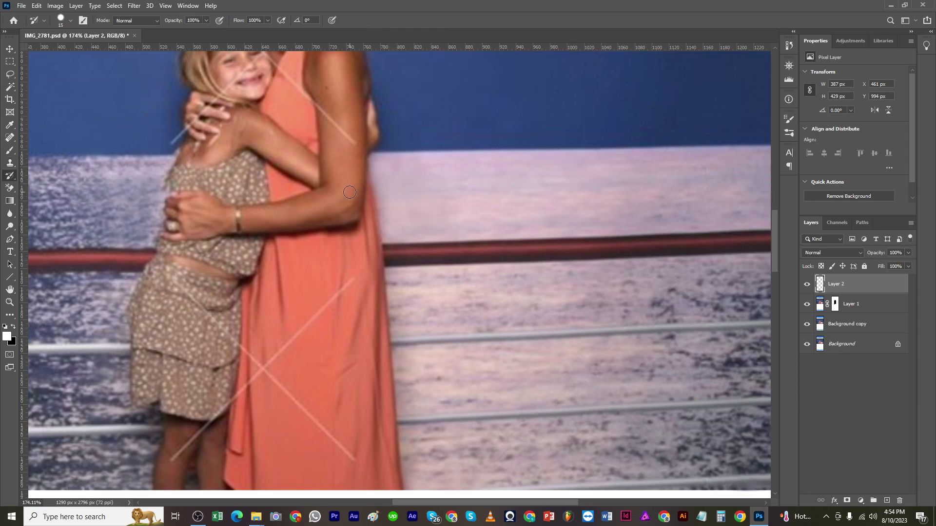
drag(362, 148, 368, 203)
key(ctrl+z)
right_click(364, 197)
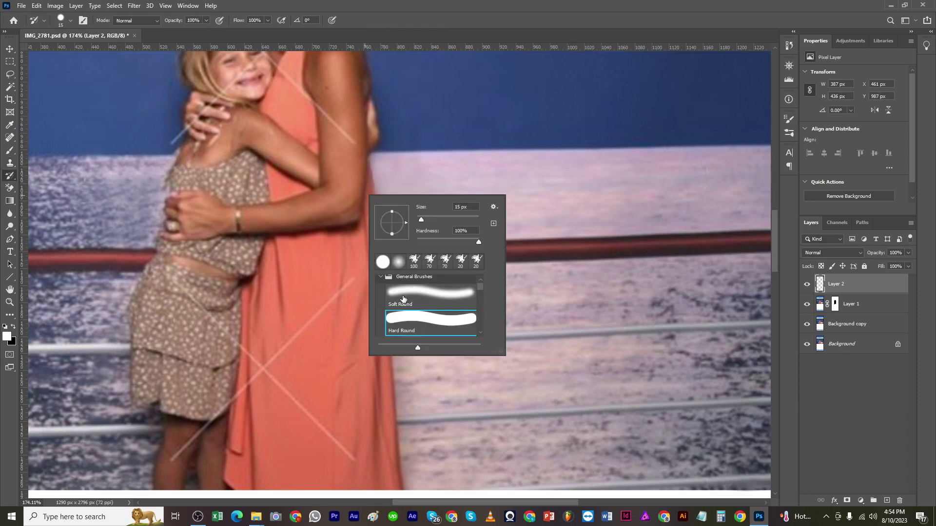
click(403, 300)
drag(361, 155, 367, 178)
scroll(371, 244, down, 6)
key(ctrl+s)
- On Background copy, trace a Pen path around the X-shaped watermark over the skirt and coral dress and convert it to a selection
scroll(298, 247, up, 4)
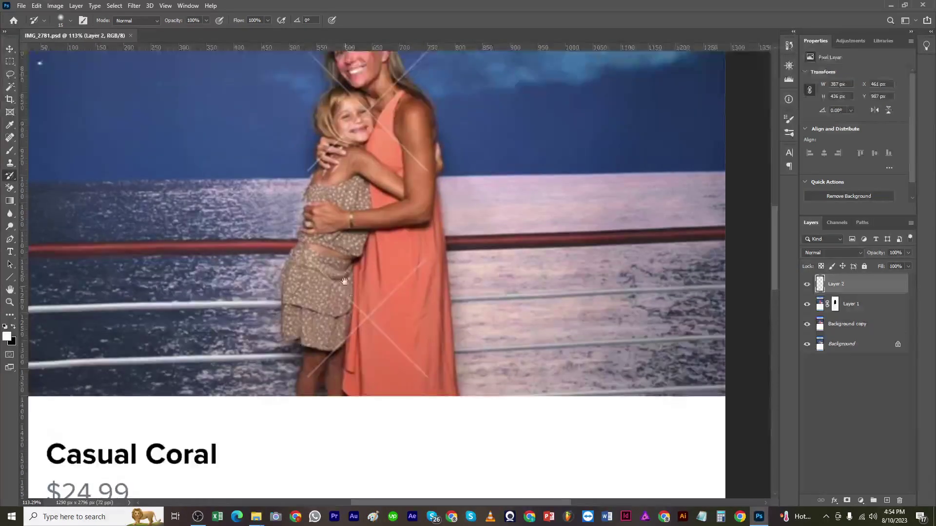
scroll(298, 246, down, 4)
drag(298, 247, 371, 244)
key(p)
click(847, 323)
scroll(365, 312, up, 5)
click(353, 351)
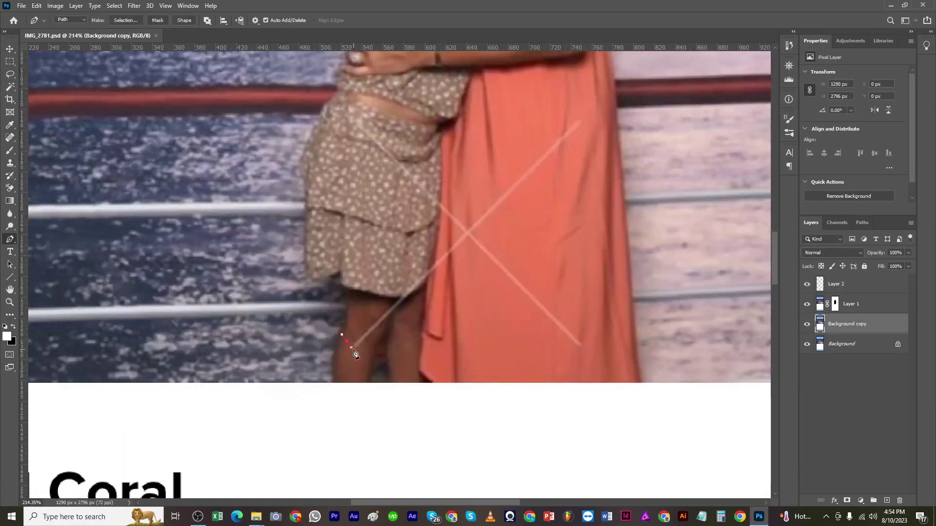
click(346, 345)
click(468, 240)
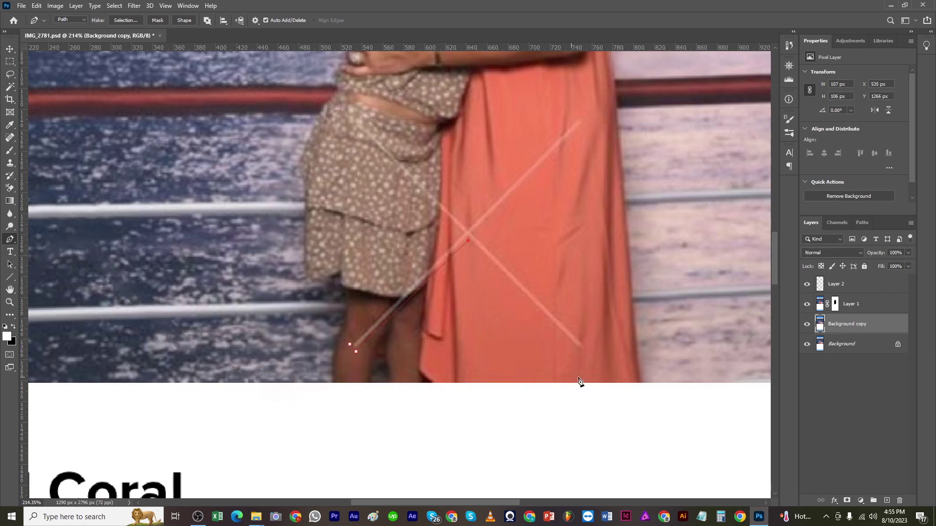
click(582, 351)
click(584, 345)
click(475, 233)
click(584, 125)
click(580, 117)
click(466, 226)
click(361, 122)
click(356, 125)
click(463, 237)
click(350, 345)
key(ctrl+Return)
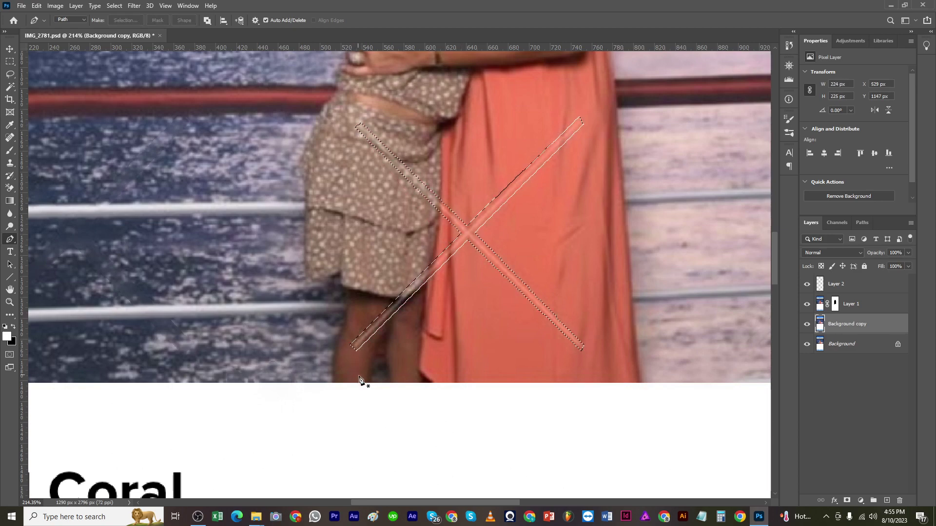
- Fill the X-shaped selection to remove the watermark lines from the clothing, and deselect
key(shift+F5)
key(Return)
key(ctrl+d)
scroll(429, 378, down, 3)
scroll(456, 368, up, 1)
- Retouch the girl's legs and skirt hem with the Clone Stamp at 37% opacity, reducing the brush to 15 px
key(s)
scroll(536, 341, up, 1)
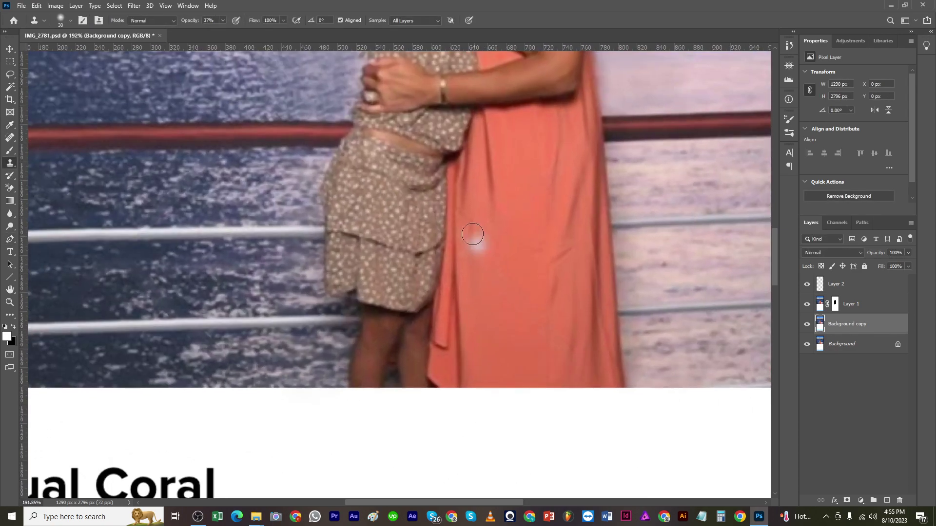
drag(386, 359, 408, 362)
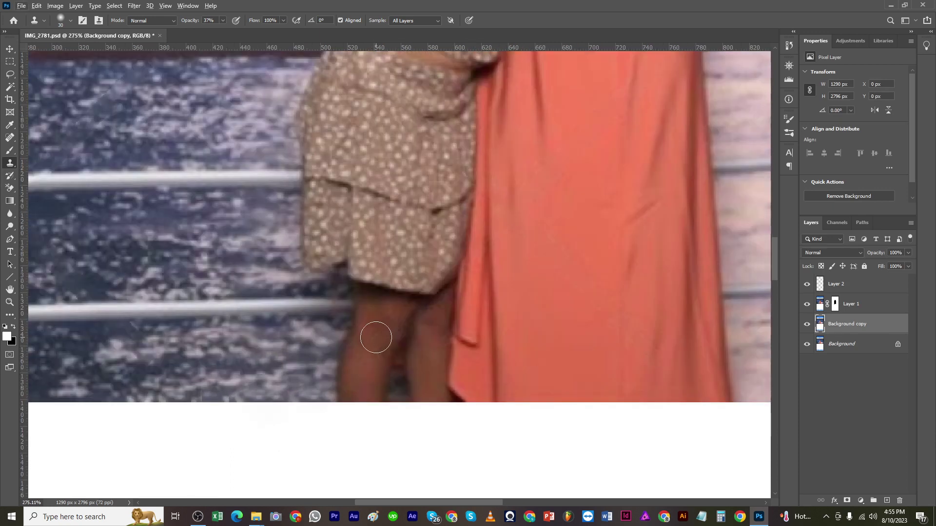
key(bracketleft)
key(bracketleft)
key(bracketleft)
alt+click(414, 291)
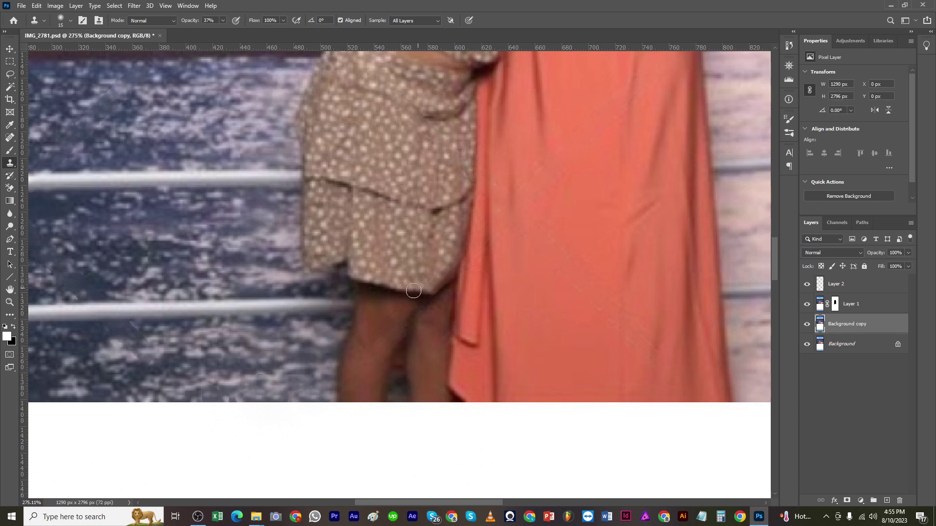
alt+click(380, 368)
- Clone clean coral fabric over the leftover watermark traces on the upper and middle parts of the dress
drag(360, 375, 308, 449)
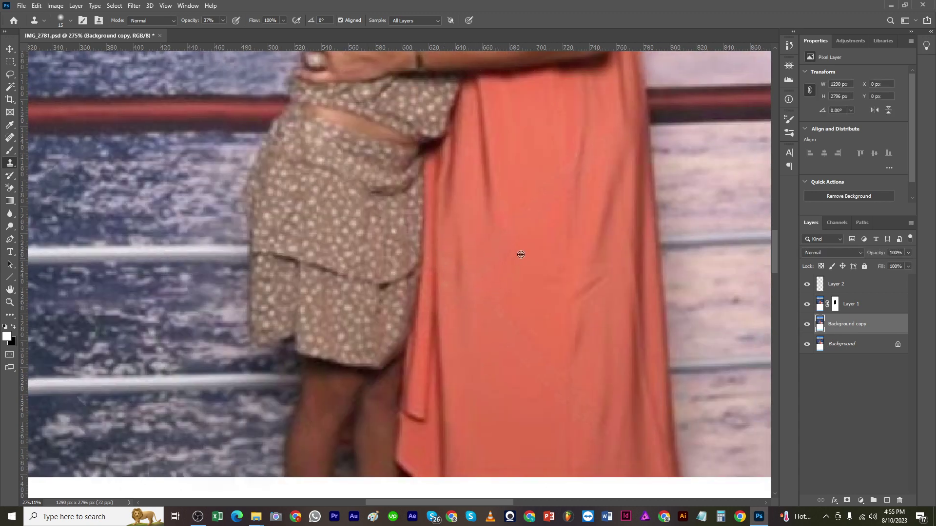
drag(583, 155, 572, 167)
alt+click(547, 193)
drag(557, 206, 556, 209)
alt+click(518, 307)
drag(501, 310, 545, 383)
alt+click(529, 317)
- Clone clean coral fabric over the remaining watermark traces on the lower dress, using a 20 px brush at 52% opacity
key(bracketright)
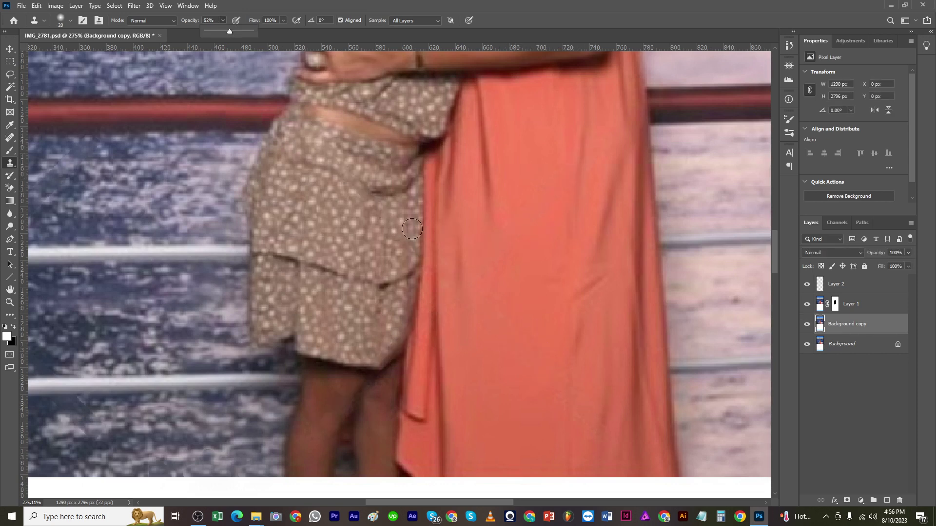
key(5)
key(2)
alt+click(573, 432)
drag(566, 413, 560, 393)
alt+click(557, 363)
alt+click(576, 378)
click(573, 421)
alt+click(554, 402)
click(520, 361)
alt+click(548, 337)
mouse_move(544, 357)
mouse_down()
mouse_move(531, 370)
mouse_move(550, 389)
mouse_up()
alt+click(559, 353)
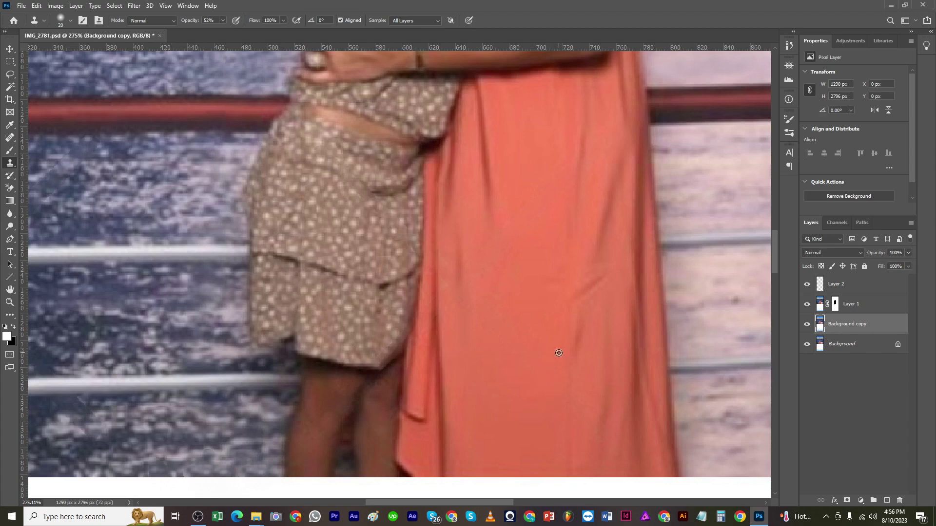
drag(487, 341, 486, 341)
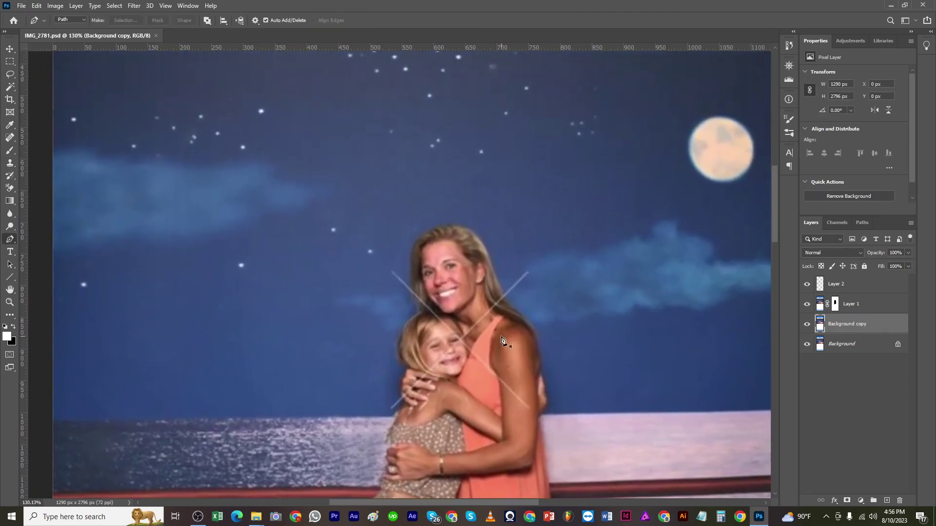
- Trace a Pen path around the upper X-shaped watermark over the woman, girl and sky, leaving out its lower-left arm, and convert it to a selection
drag(439, 398, 473, 360)
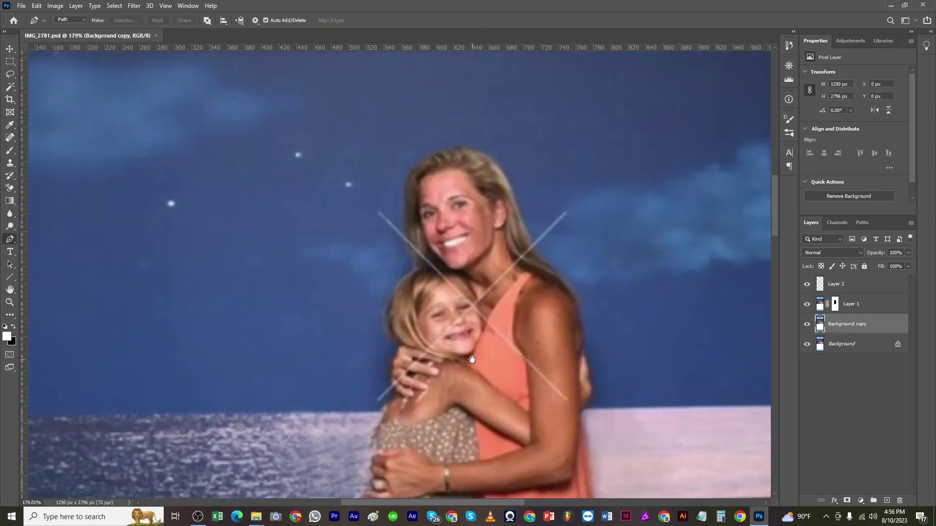
click(572, 213)
scroll(483, 293, up, 3)
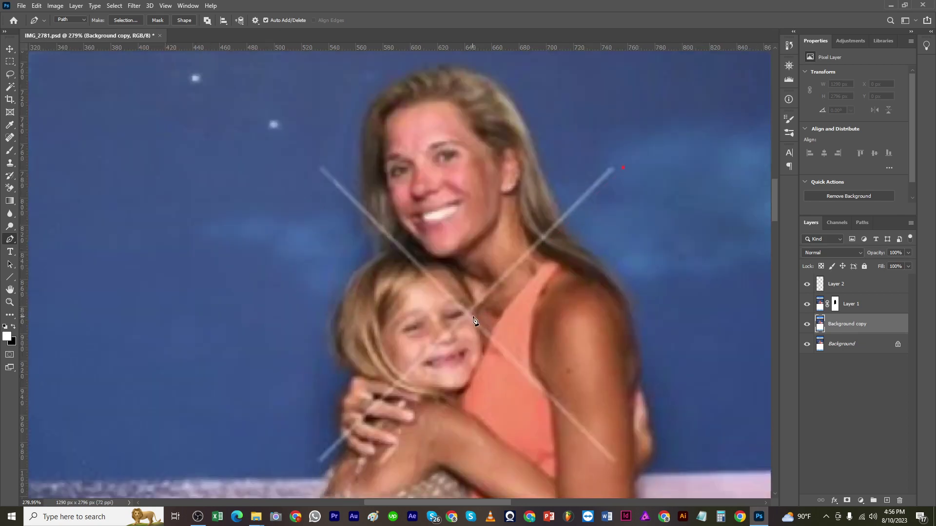
click(477, 306)
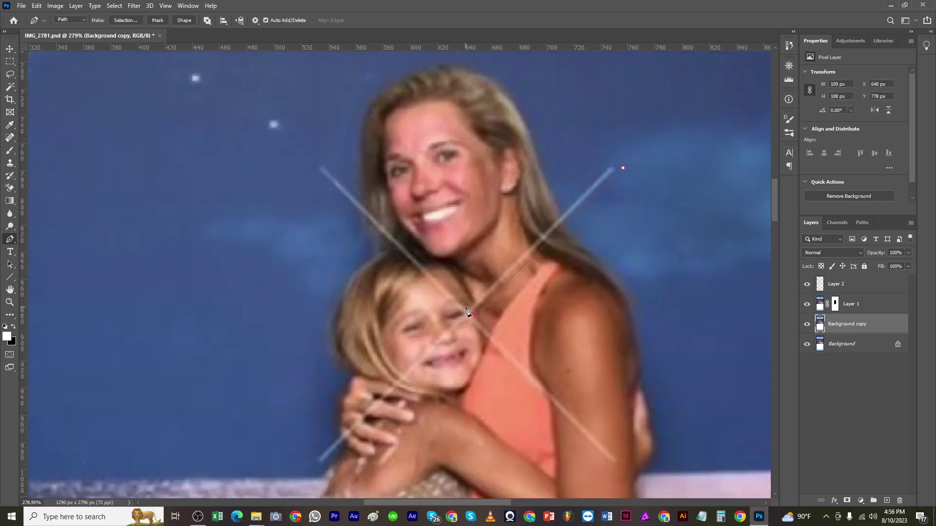
click(620, 460)
click(613, 468)
click(465, 322)
click(318, 171)
click(322, 165)
click(466, 306)
key(ctrl+Return)
- Fill the selected arms of the upper watermark to remove their lines, and deselect
key(shift+F5)
key(Return)
key(ctrl+d)
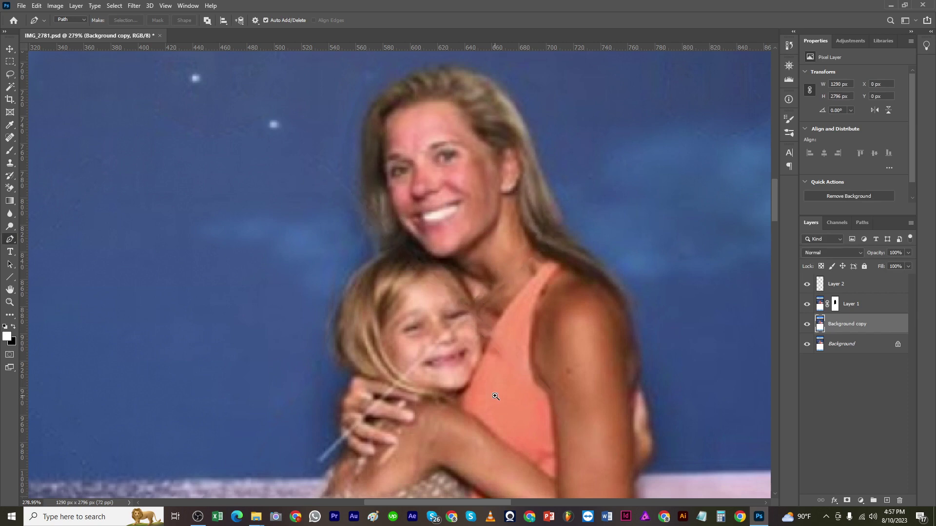
- Outline the watermark arm crossing the girl's chin and the hand on her shoulder, convert it to a selection, fill it and deselect
drag(494, 396, 461, 398)
click(394, 392)
click(388, 384)
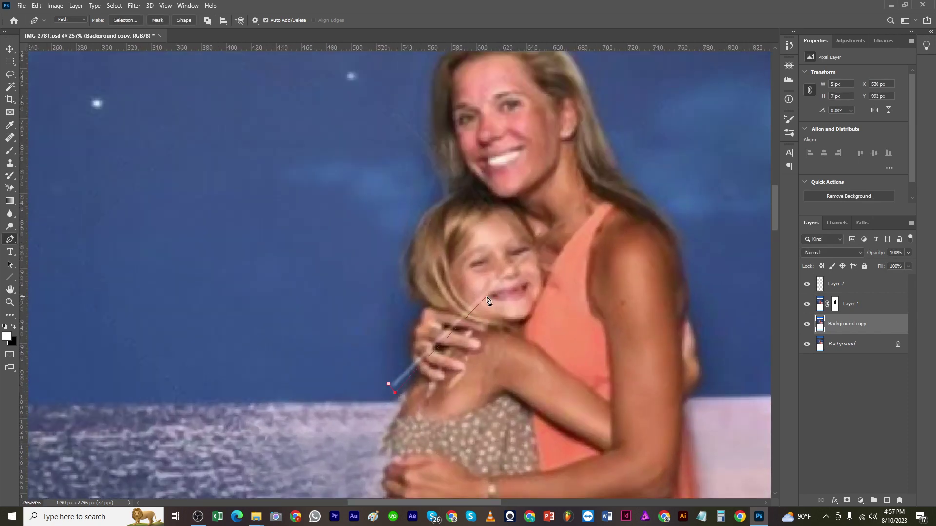
click(395, 392)
key(ctrl+Return)
key(shift+F5)
key(Return)
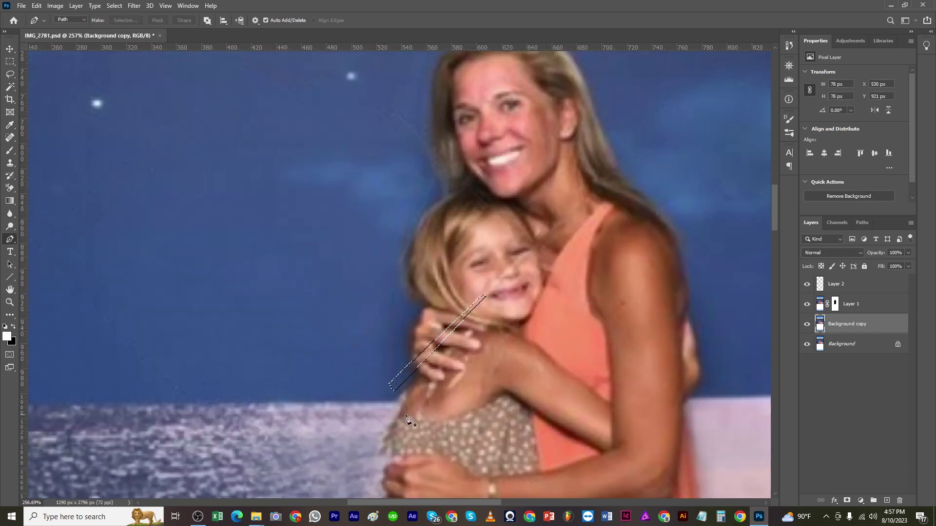
key(ctrl+d)
- Clone clean blue sky over the faint watermark traces beside the woman's hair with the Clone Stamp
drag(484, 393, 448, 385)
key(s)
drag(526, 320, 565, 320)
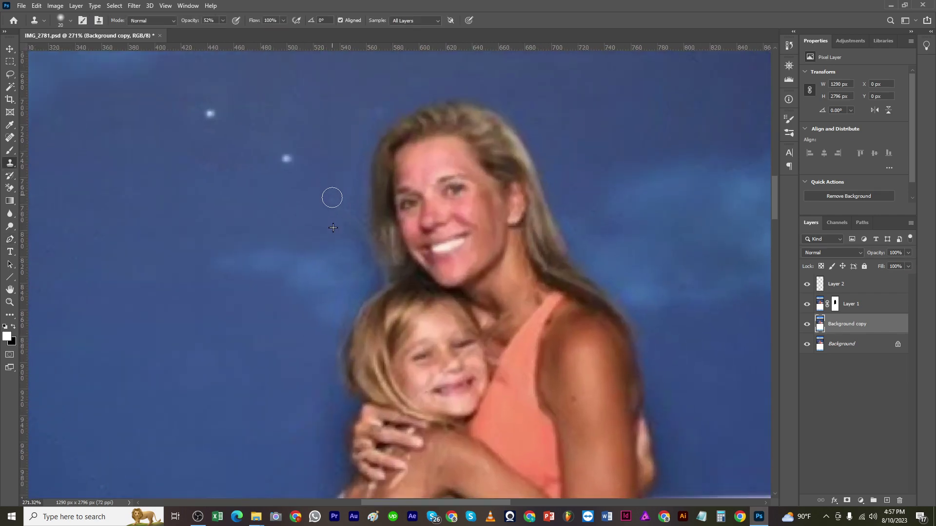
alt+click(342, 217)
drag(396, 333, 337, 271)
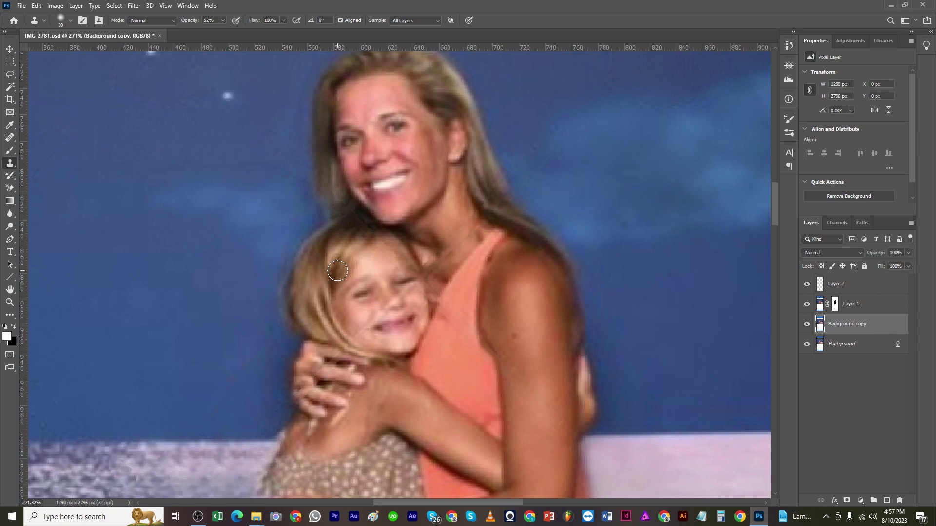
- Retouch the woman's neck and chest next to the girl's head with the clone brush reduced to 10 px
scroll(458, 212, up, 2)
key(bracketleft)
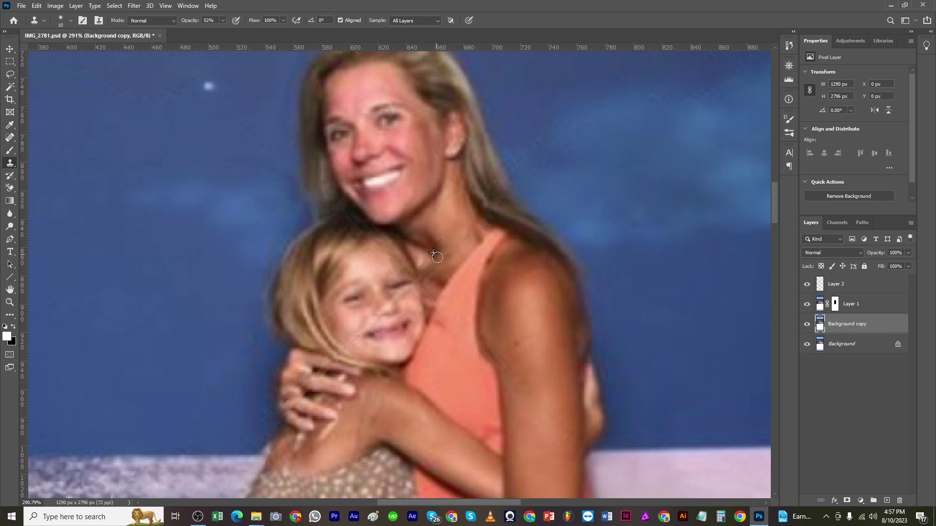
key(bracketright)
scroll(416, 306, up, 1)
key(bracketleft)
key(bracketleft)
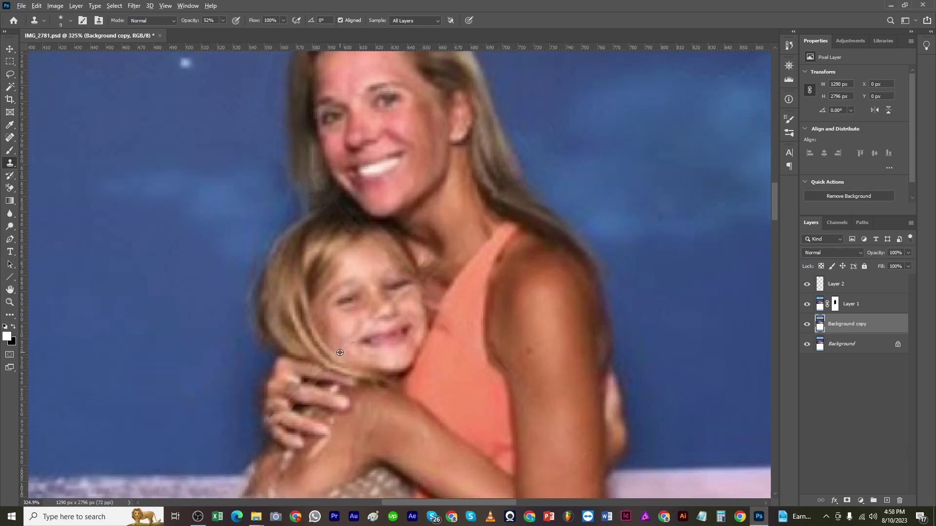
- Clone clean skin over the watermark traces on the fingers of the hand at the girl's shoulder
alt+click(315, 384)
click(306, 382)
scroll(272, 426, up, 1)
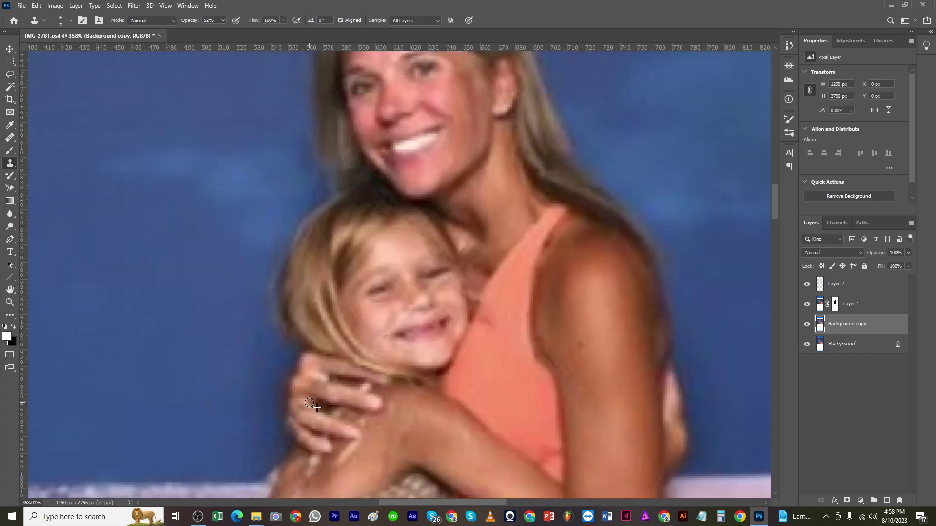
drag(313, 406, 315, 392)
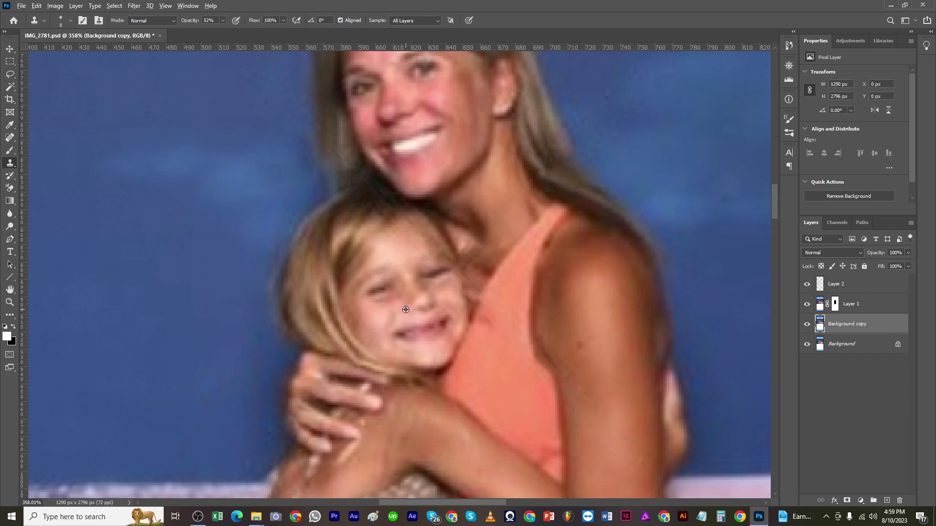
- Smooth the marks on the girl's face with the Clone Stamp at 27% opacity and a 10 px brush
drag(405, 309, 430, 329)
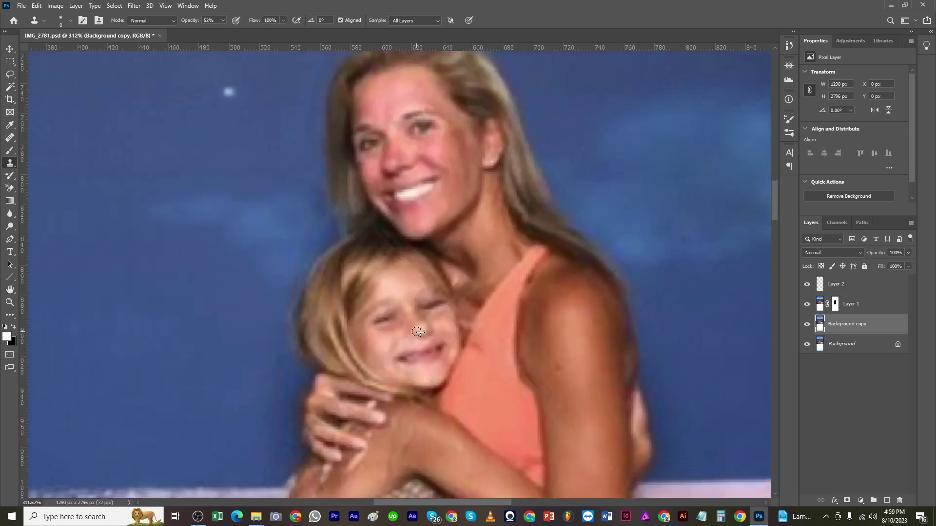
alt+click(410, 285)
scroll(380, 238, up, 2)
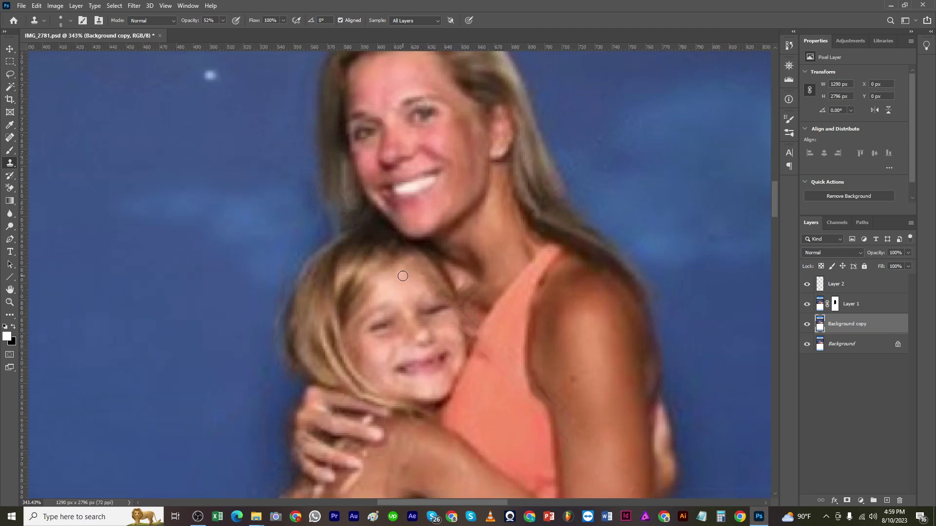
drag(222, 20, 211, 31)
key(bracketright)
key(bracketright)
drag(367, 283, 439, 312)
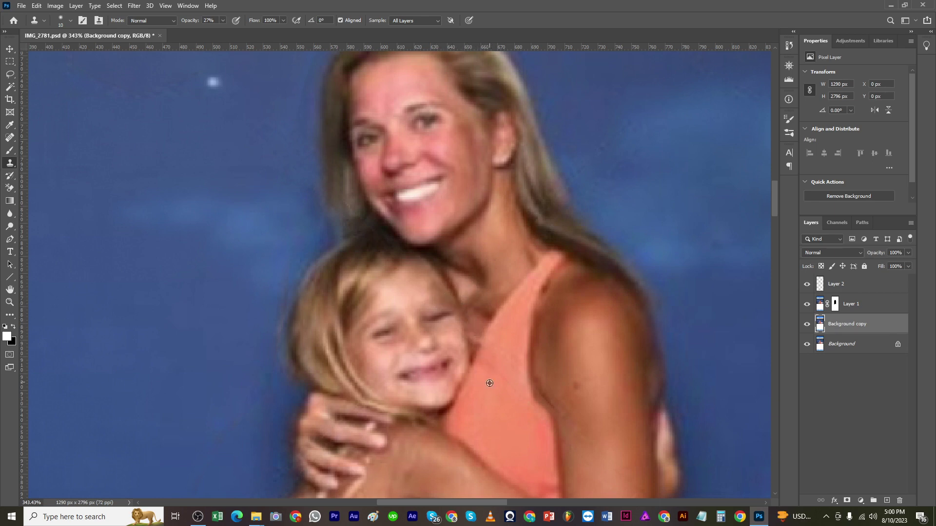
- Clone clean fabric and skin over the watermark traces on the dress bodice and the woman's upper arm with a larger brush
key(bracketright)
alt+click(505, 339)
drag(484, 332, 499, 356)
alt+click(590, 411)
click(579, 386)
- Touch up the edge of the girl's cheek and the area around her eye with a clone brush of about 9 px
mouse_move(549, 337)
mouse_down()
mouse_move(543, 278)
mouse_move(513, 201)
mouse_up()
scroll(498, 296, up, 1)
key(bracketleft)
key(bracketleft)
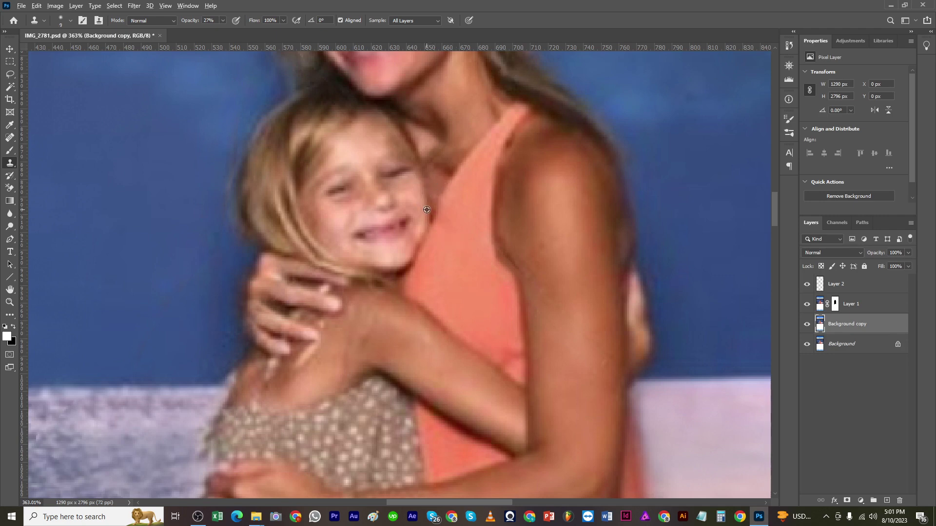
scroll(416, 195, down, 3)
scroll(367, 195, up, 2)
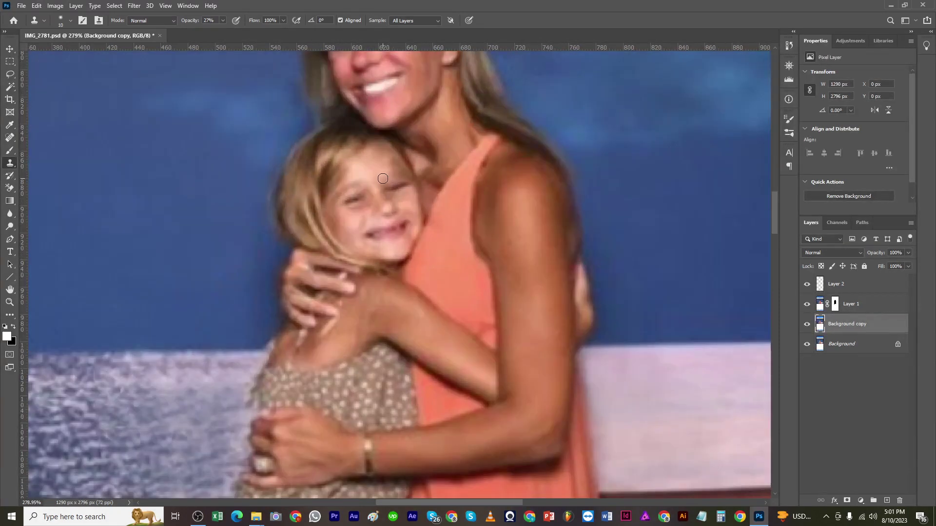
key(bracketright)
- Try copying a rectangular patch across the girl's eyes to a new layer and fitting it over the damaged eyebrow with Free Transform
key(m)
mouse_move(320, 185)
mouse_down()
mouse_move(371, 219)
mouse_move(428, 197)
mouse_up()
key(ctrl+j)
key(ctrl+t)
right_click(353, 199)
click(393, 365)
scroll(360, 205, up, 3)
drag(478, 185, 468, 145)
drag(409, 178, 428, 158)
drag(480, 157, 475, 140)
drag(422, 169, 418, 167)
drag(477, 149, 485, 166)
mouse_move(424, 160)
mouse_down()
mouse_move(469, 160)
mouse_move(423, 164)
mouse_up()
key(Return)
- Hide the copied eye patch with a black layer mask and try painting it back in over the girl's eyebrow
alt+click(844, 501)
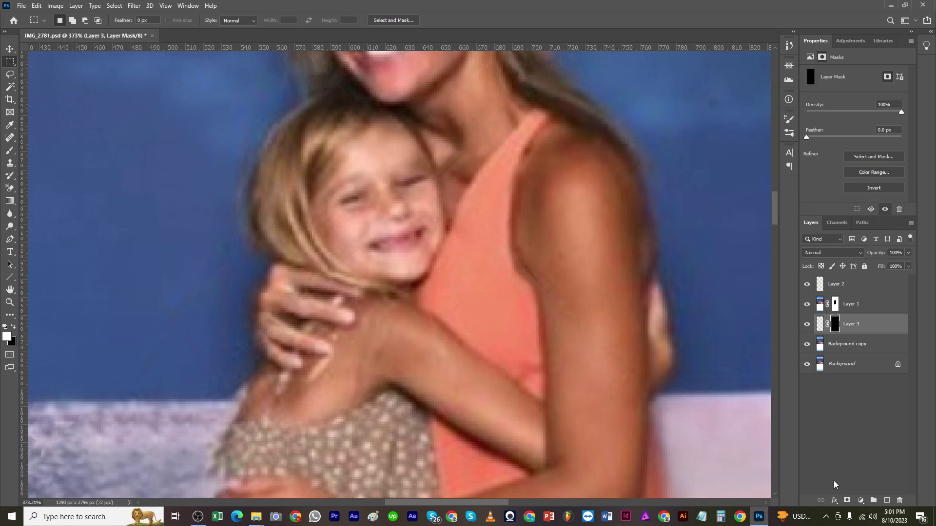
key(b)
right_click(407, 173)
click(407, 174)
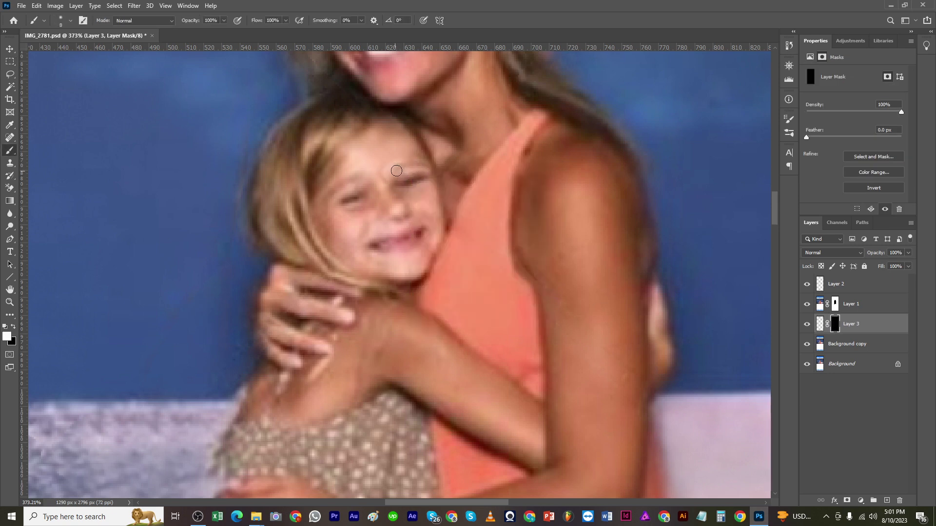
scroll(420, 172, up, 1)
key(x)
scroll(419, 161, down, 2)
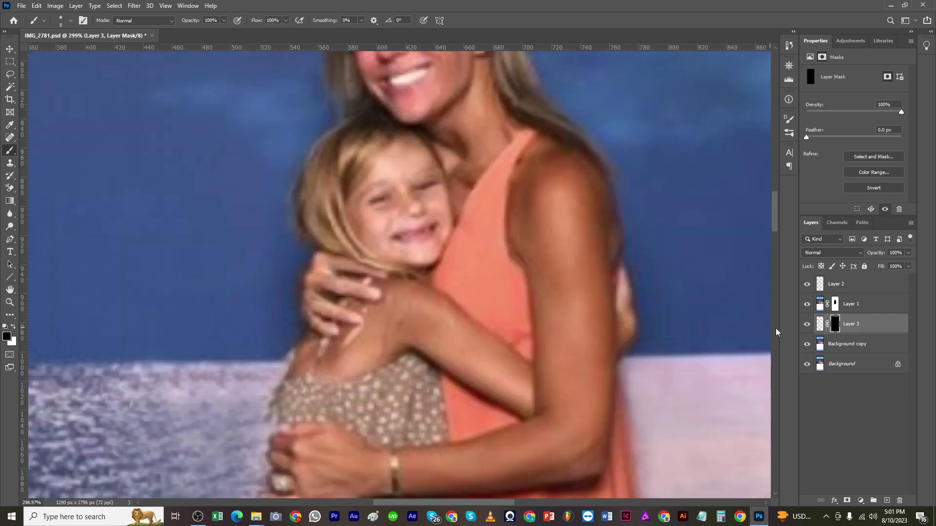
- Compare the face with and without the copied eye patch, and delete that patch layer
click(806, 324)
click(807, 324)
click(807, 324)
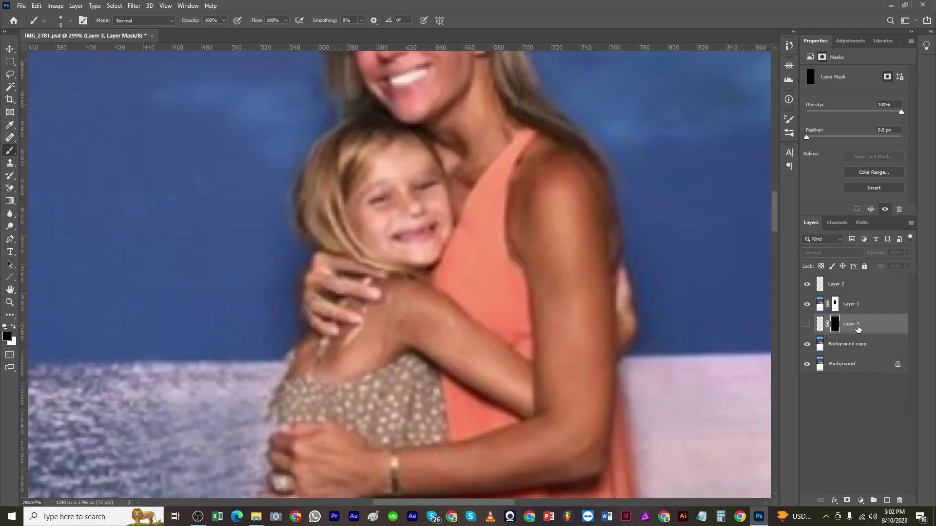
key(Delete)
- Retouch the girl's damaged eyebrow on Background copy with the Clone Stamp at 49% opacity and a 4 px brush
click(10, 164)
scroll(425, 203, up, 2)
key(bracketleft)
key(bracketleft)
key(bracketleft)
key(bracketleft)
key(bracketleft)
click(223, 22)
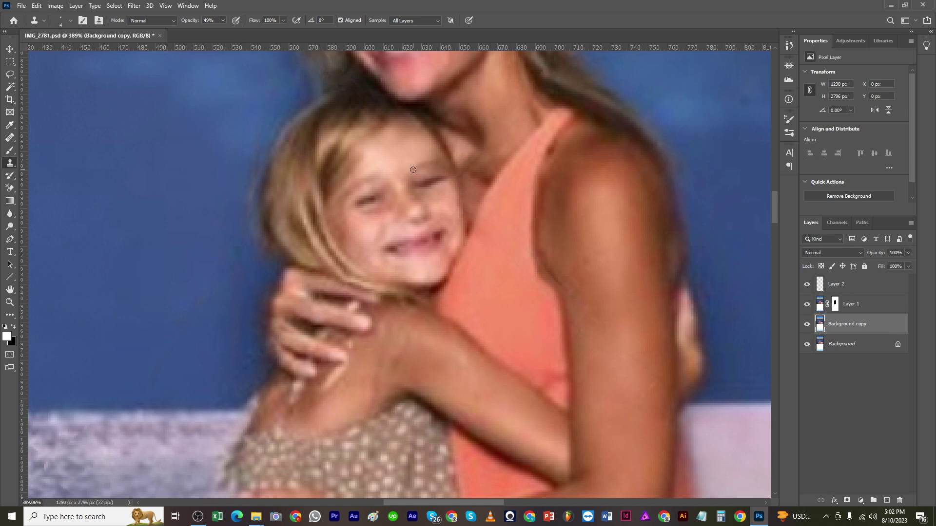
scroll(419, 173, down, 5)
scroll(423, 176, up, 5)
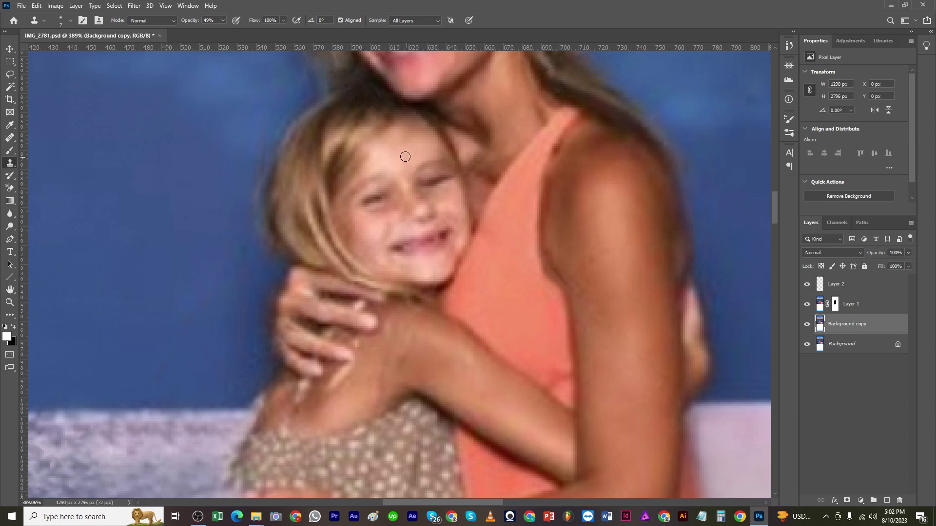
- Blend the girl's forehead and brow with soft cloning at 26% opacity
click(211, 31)
drag(403, 158, 422, 188)
click(391, 140)
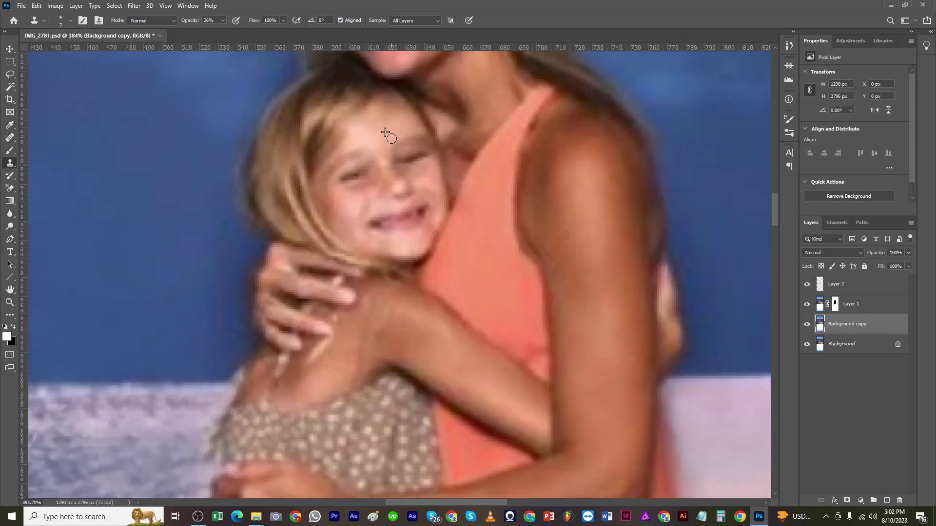
click(391, 144)
drag(381, 128, 353, 133)
scroll(352, 132, up, 3)
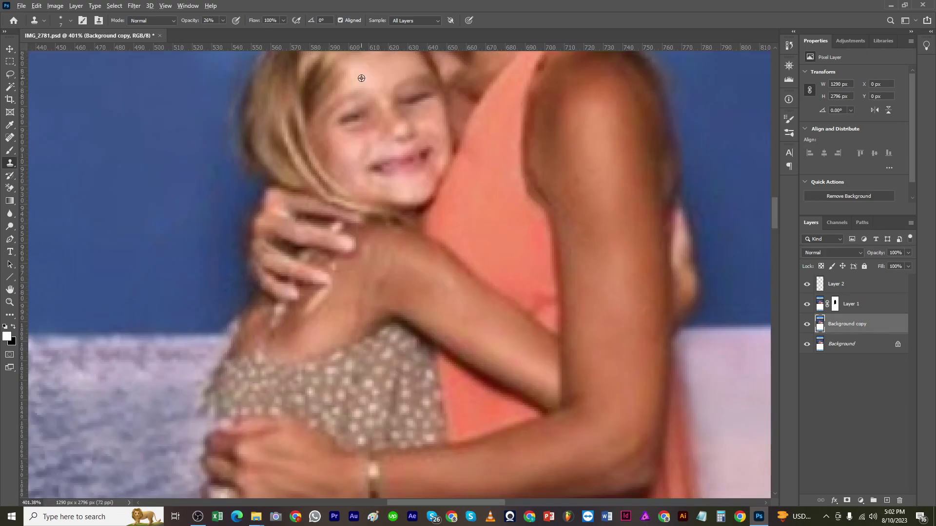
scroll(358, 93, down, 3)
scroll(375, 85, up, 4)
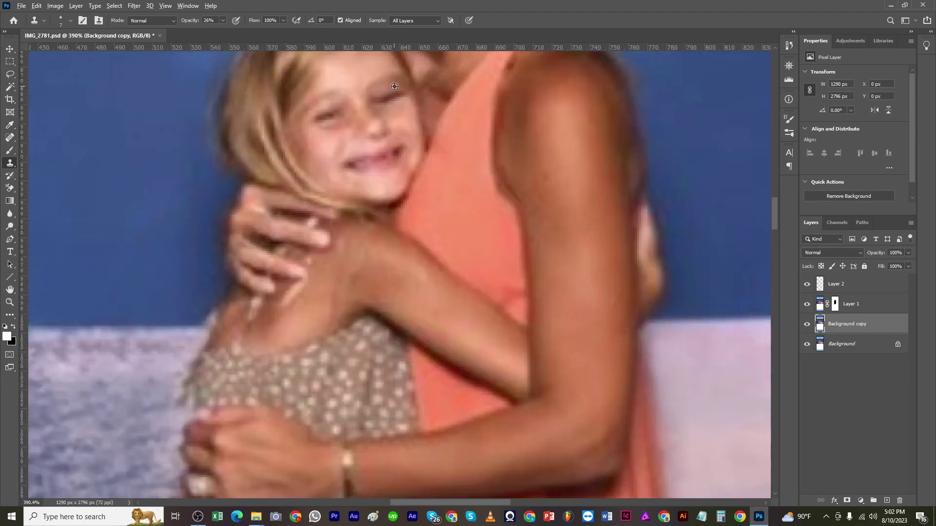
- Compare the retouched figures with the watermarked original by toggling the visibility of Background copy
scroll(380, 204, down, 4)
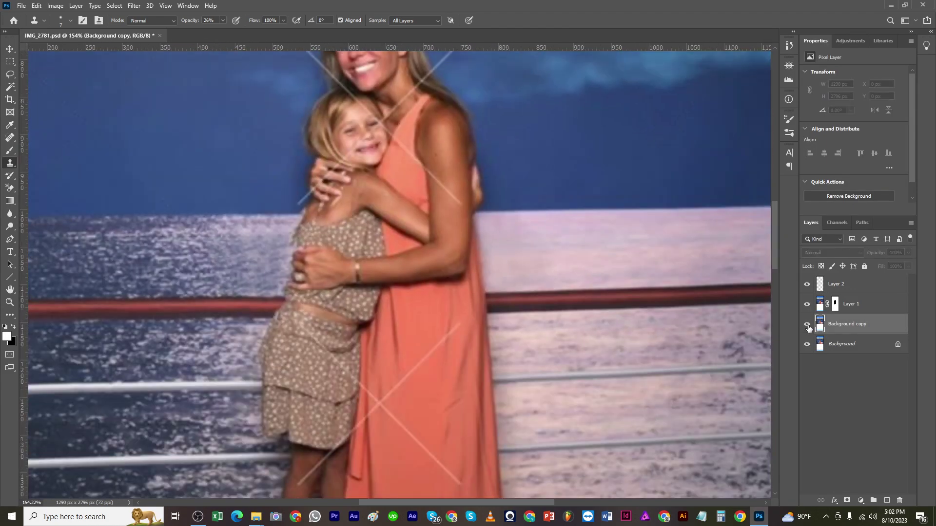
scroll(365, 123, up, 4)
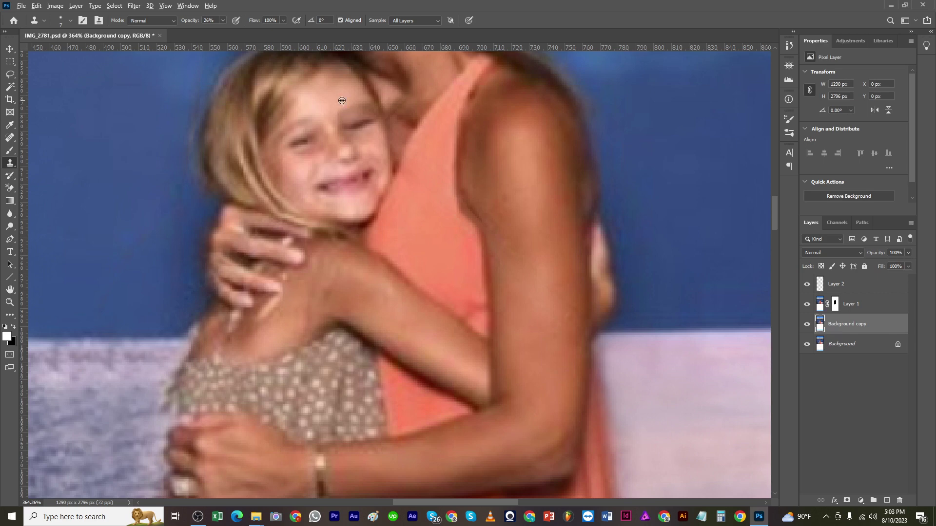
drag(349, 149, 305, 145)
key(v)
drag(417, 185, 781, 304)
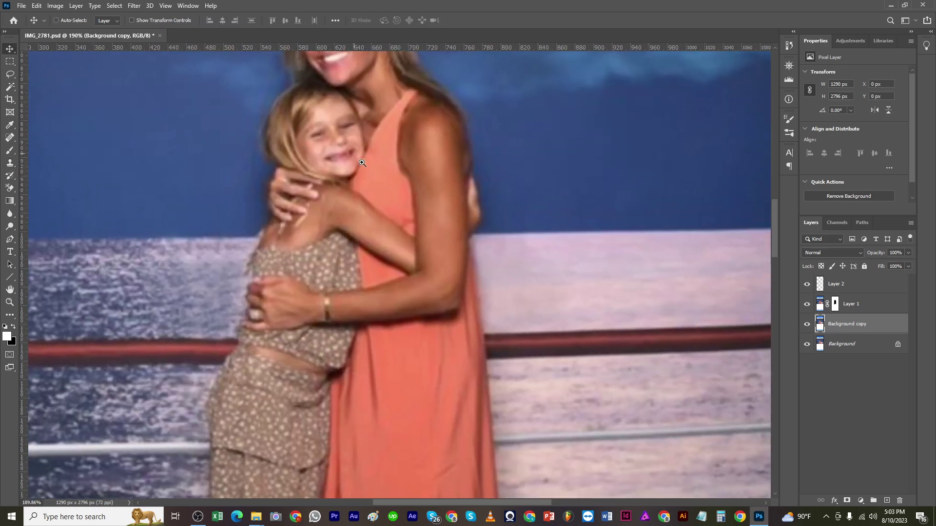
scroll(362, 162, up, 1)
key(s)
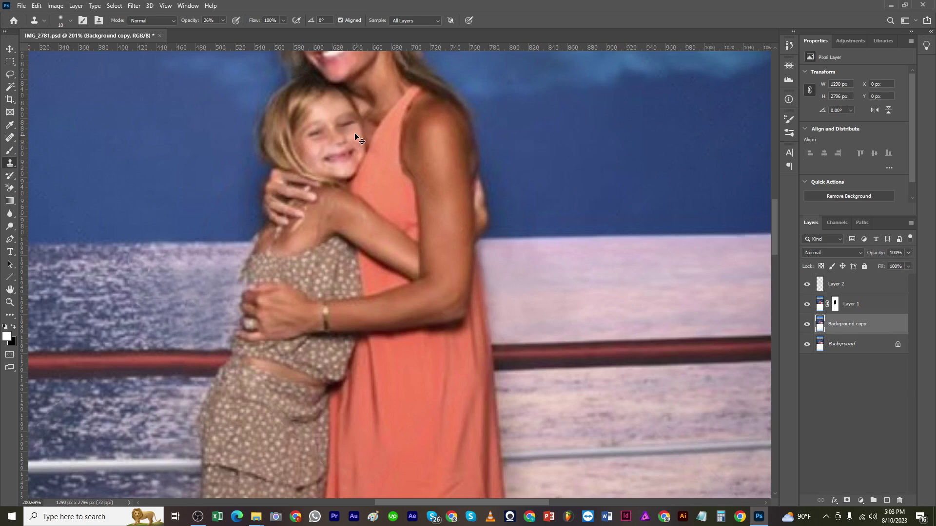
scroll(358, 132, up, 2)
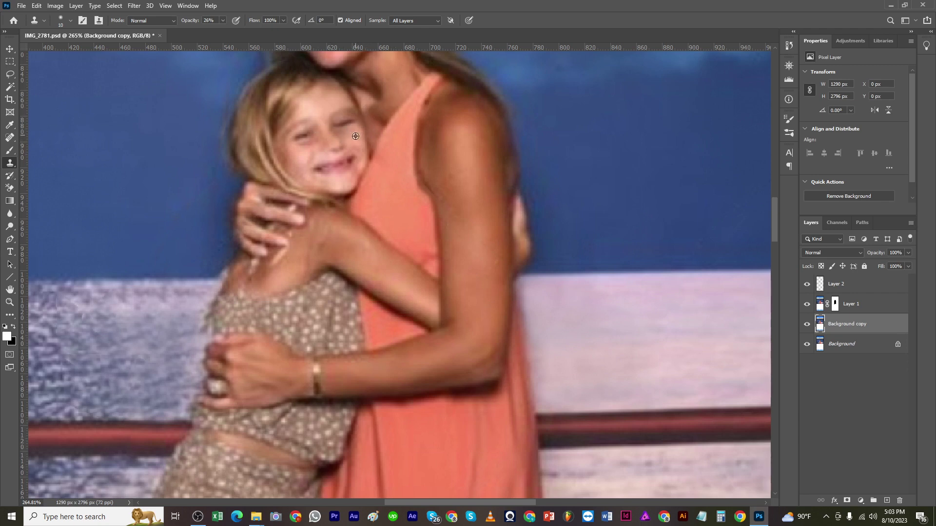
scroll(341, 192, up, 2)
key(bracketleft)
key(bracketleft)
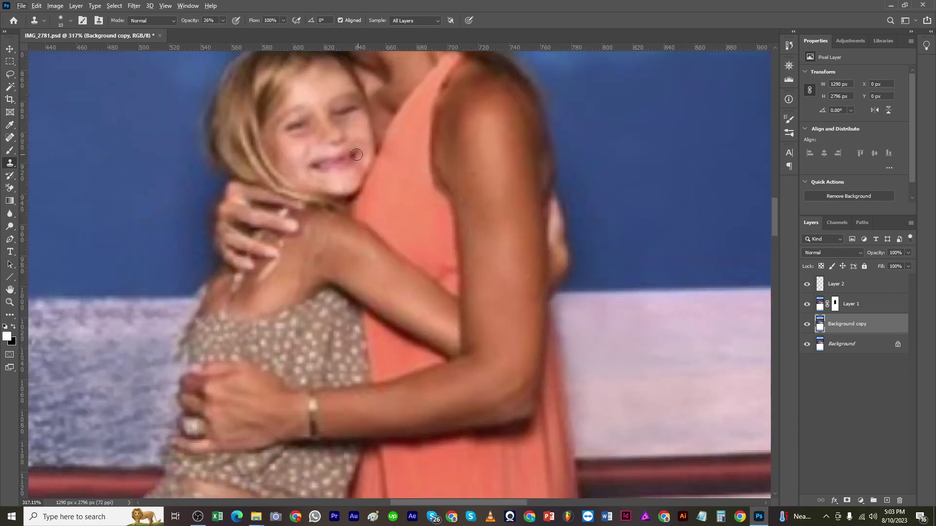
scroll(353, 135, down, 5)
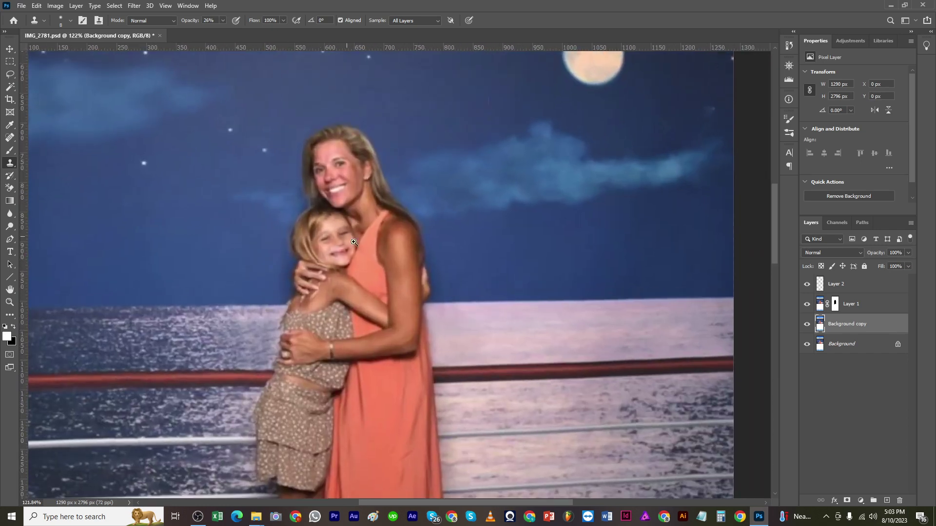
- Group Layer 2, Layer 1 and Background copy, and expand the group to list its layers
shift+click(836, 283)
key(ctrl+g)
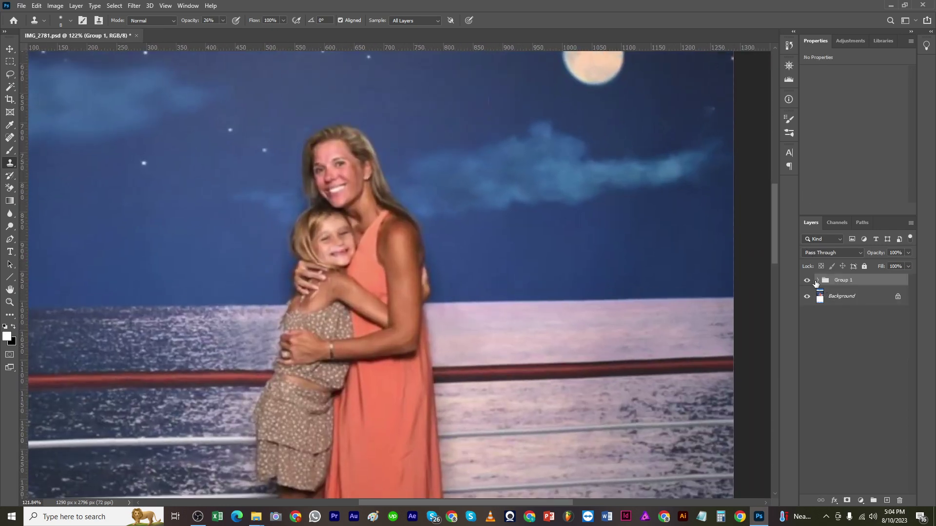
click(818, 280)
- Compare the retouched photo with the watermarked original by toggling the visibility of Group 1
click(807, 281)
click(807, 282)
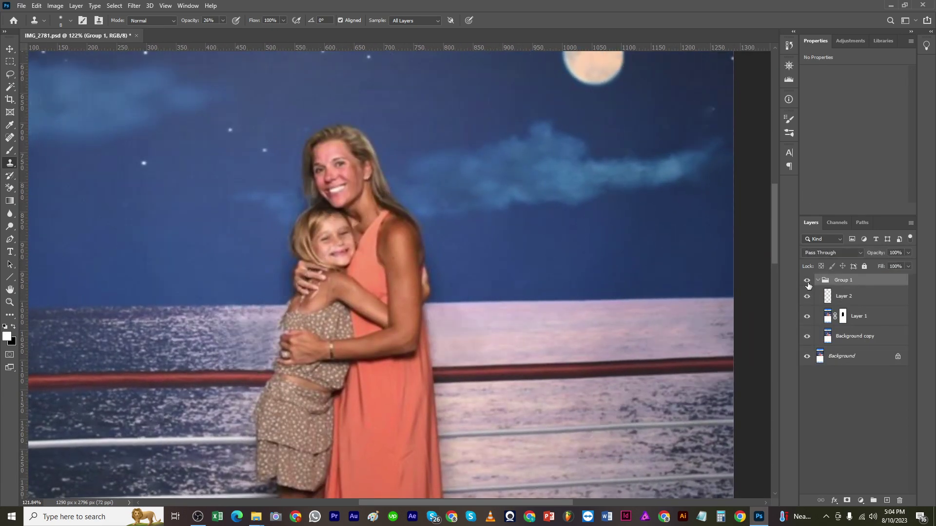
click(807, 281)
click(808, 282)
click(808, 281)
click(807, 282)
click(807, 281)
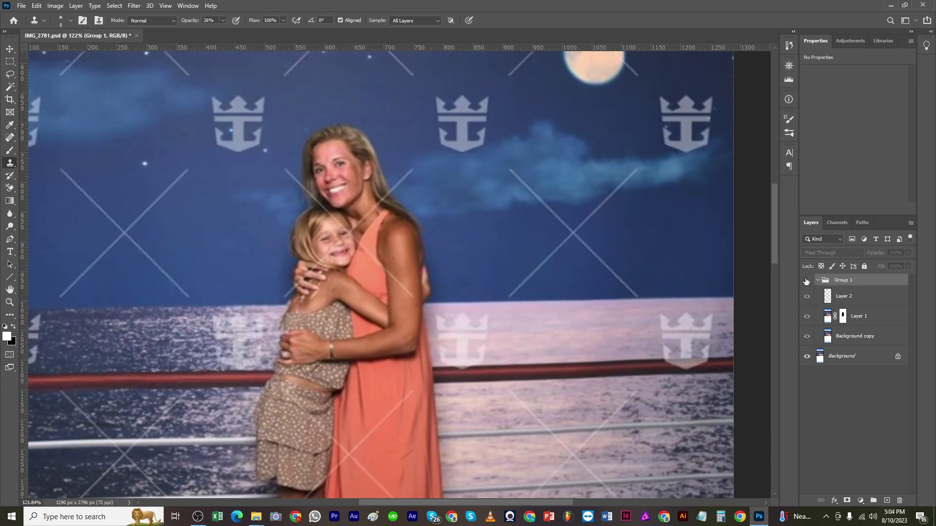
click(807, 281)
- Touch up the girl's hairline and forehead on Layer 2 with the Clone Stamp at 26% opacity and a 10 px brush
scroll(708, 324, down, 3)
scroll(451, 288, up, 6)
click(829, 301)
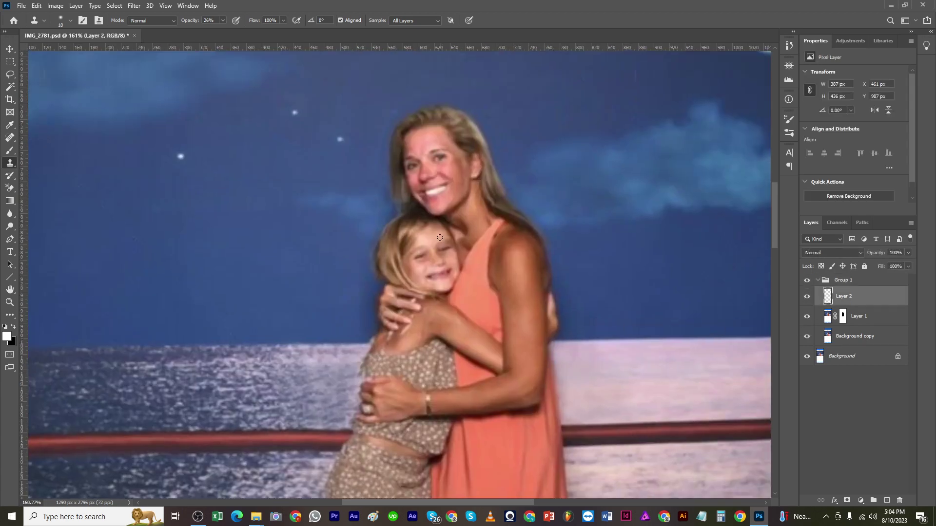
scroll(399, 222, up, 3)
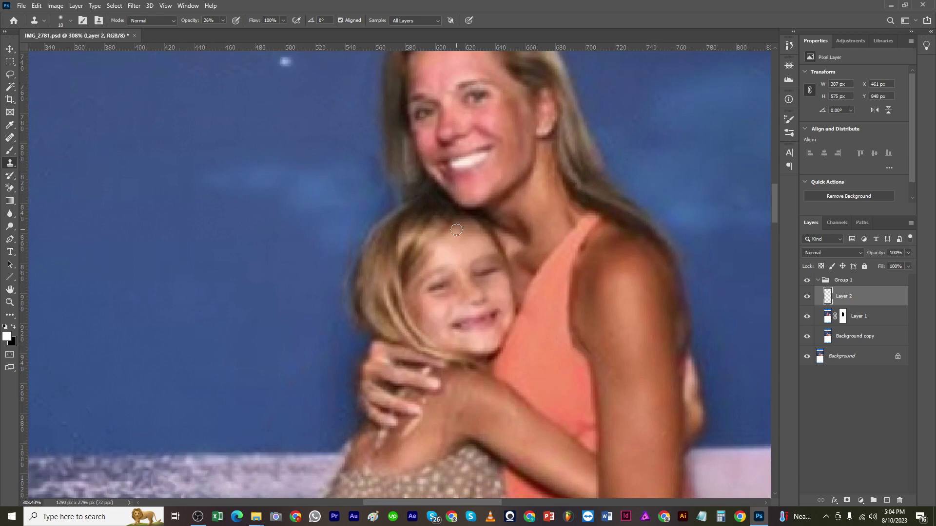
scroll(439, 251, down, 4)
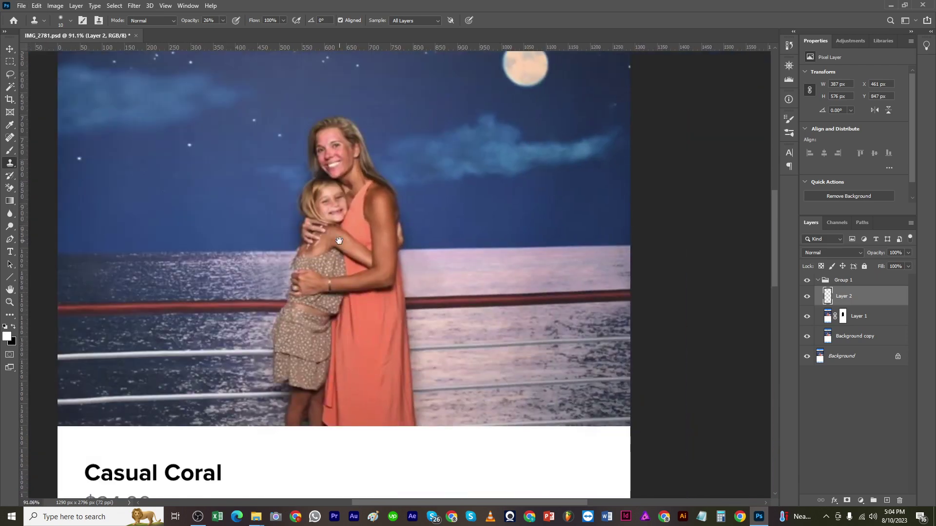
- Check the retouching against the original by toggling Group 1, and check Layer 1's contribution by toggling that layer alone
scroll(438, 251, up, 2)
click(808, 281)
click(808, 281)
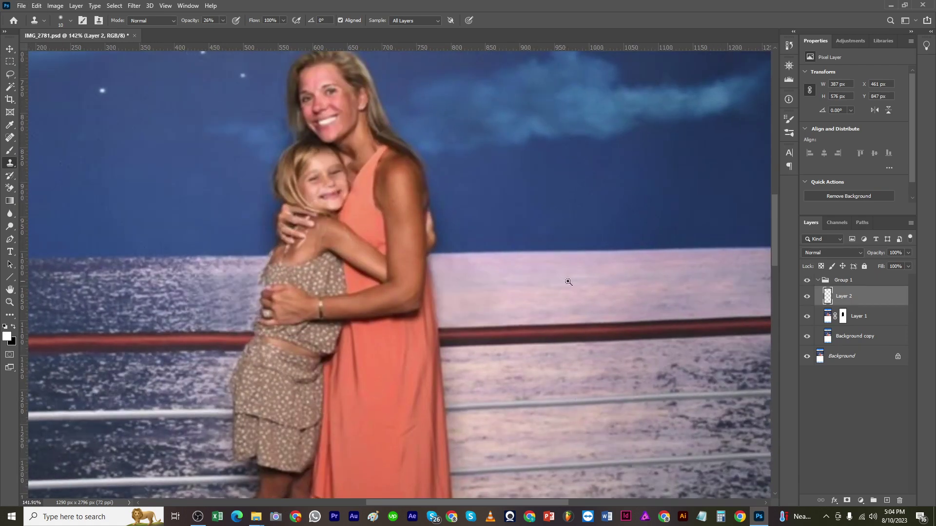
key(v)
scroll(462, 257, down, 3)
scroll(462, 257, up, 2)
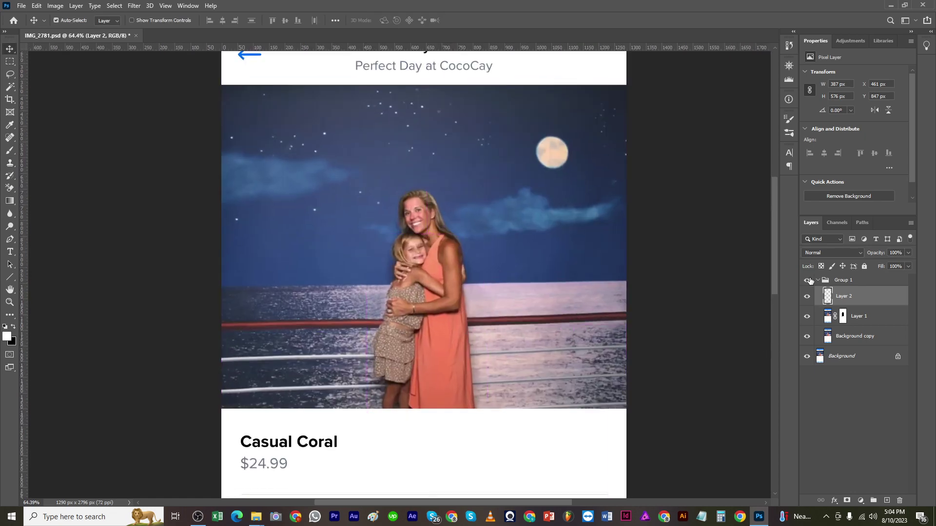
drag(443, 171, 512, 288)
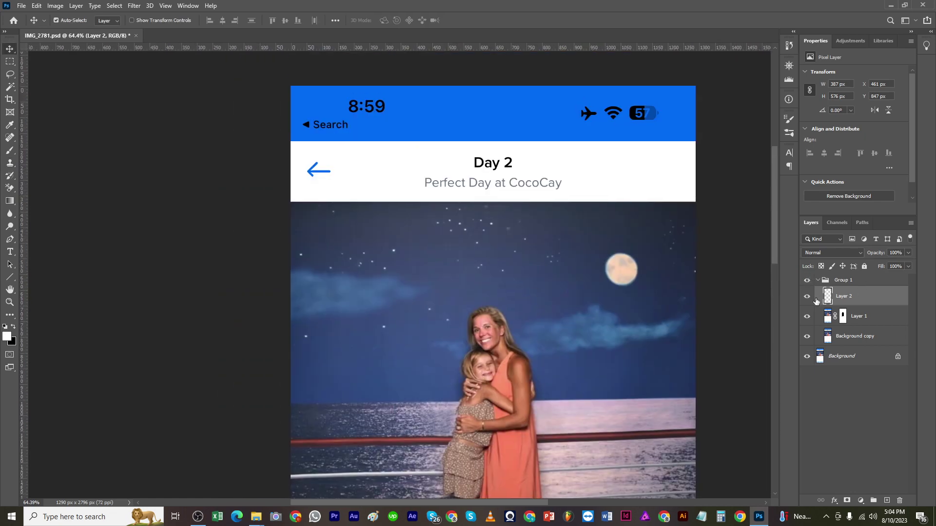
click(807, 317)
click(806, 316)
click(843, 316)
key(b)
key(x)
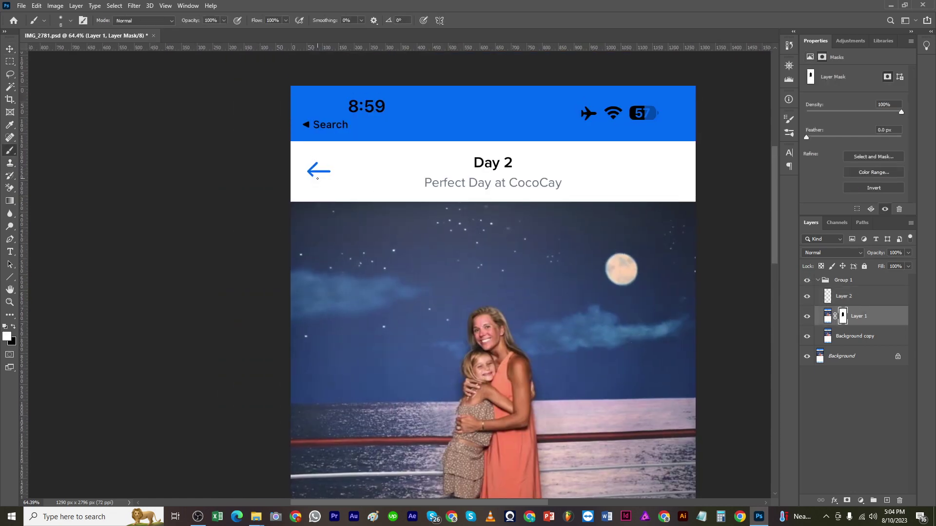
key(x)
key(v)
- Collapse Group 1 and compare the entire image before and after by toggling the group's visibility
key(ctrl+0)
click(818, 281)
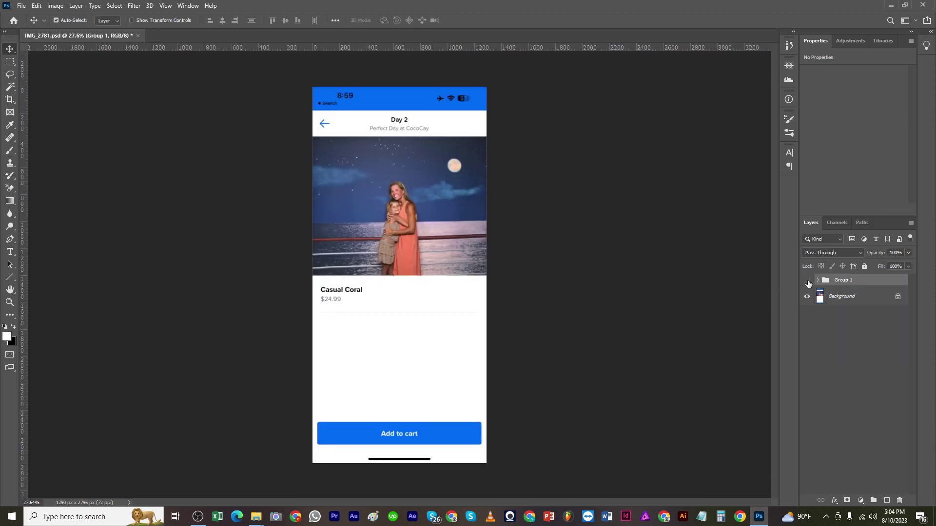
click(808, 282)
click(808, 282)
click(807, 280)
click(808, 281)
- Examine the photo and the two figures up close, toggling Group 1 to check for leftover watermark traces
drag(379, 199, 446, 298)
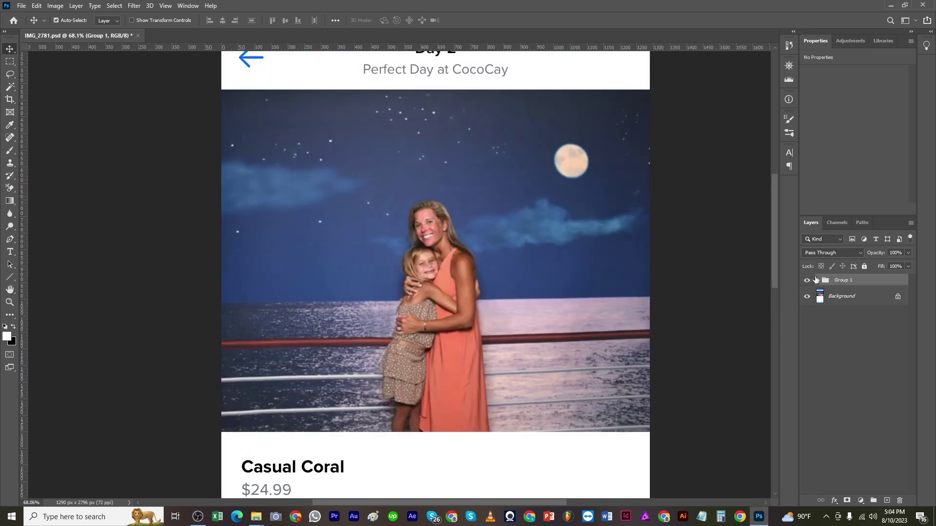
click(807, 280)
click(807, 281)
click(807, 281)
click(808, 281)
drag(429, 273, 739, 276)
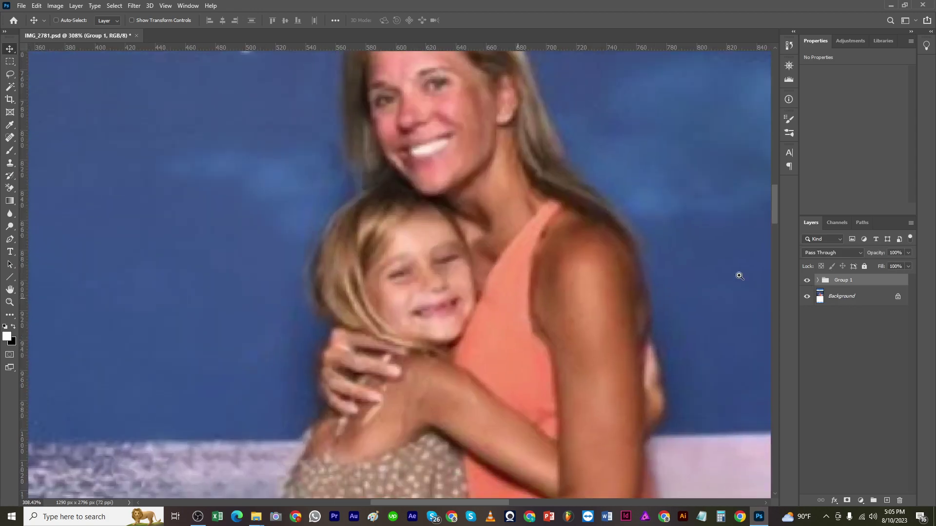